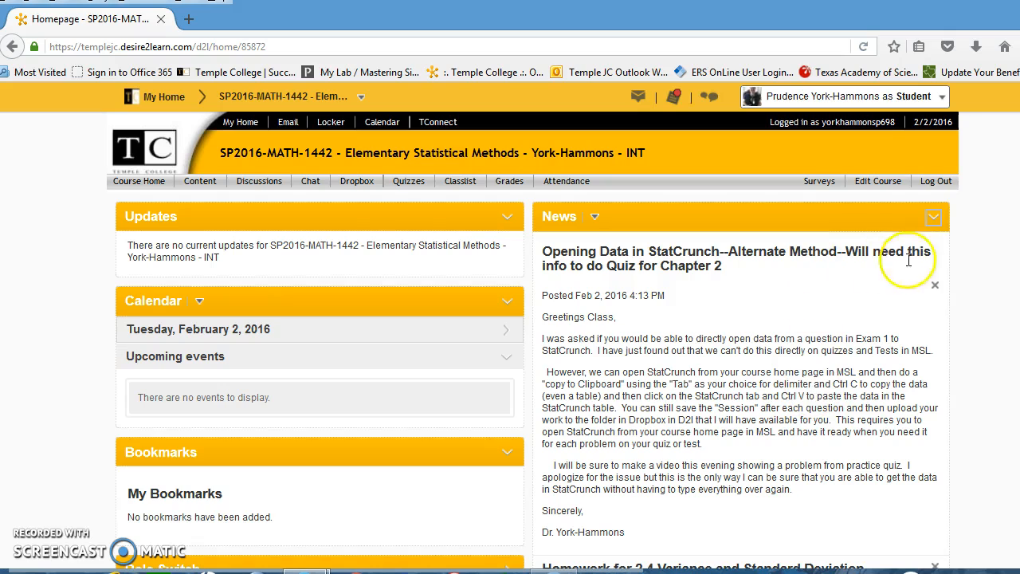
Open the MyStatLab course home from the Pearson tools page and go to the course's StatCrunch page.
click(934, 222)
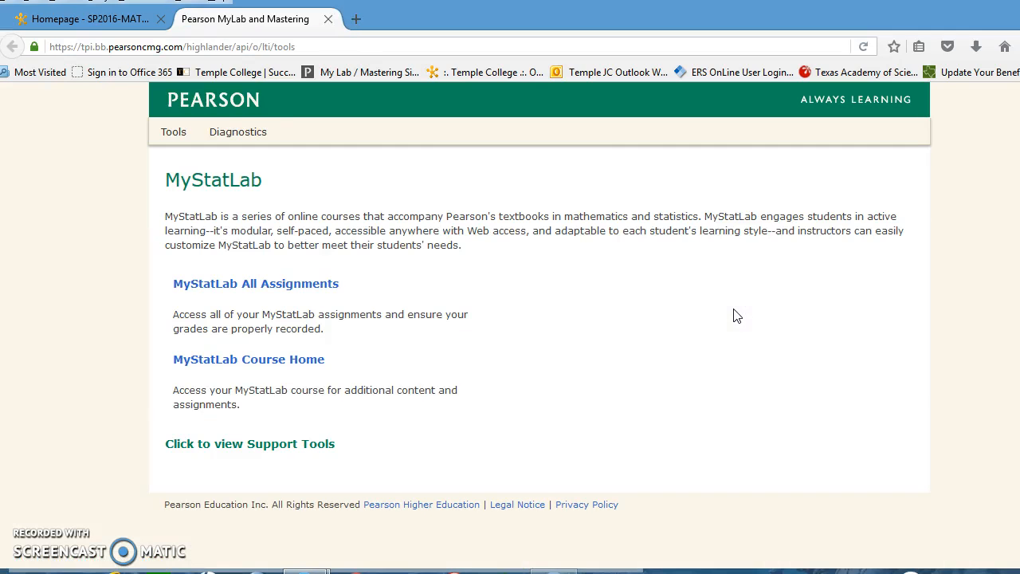
click(222, 364)
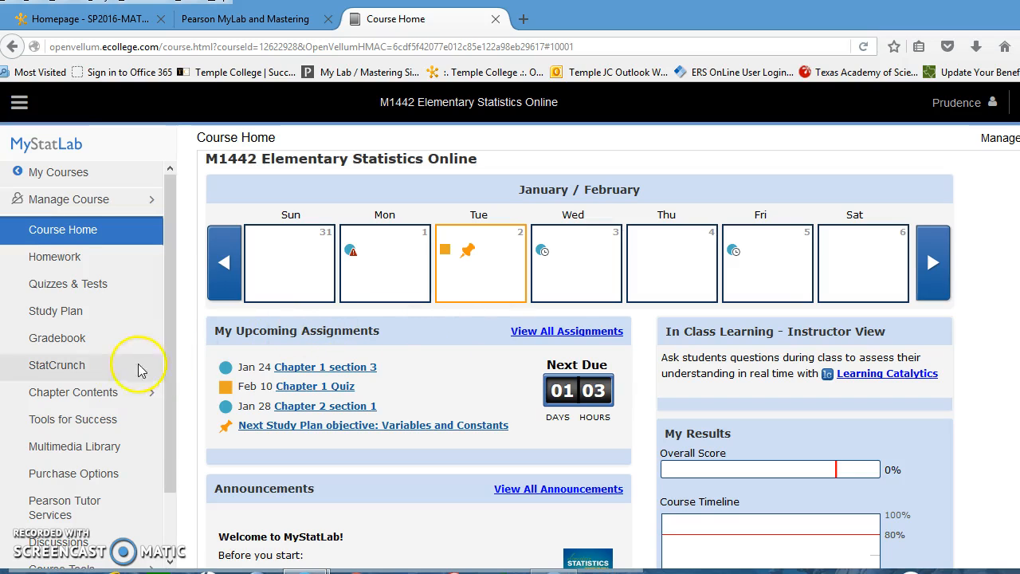
click(40, 365)
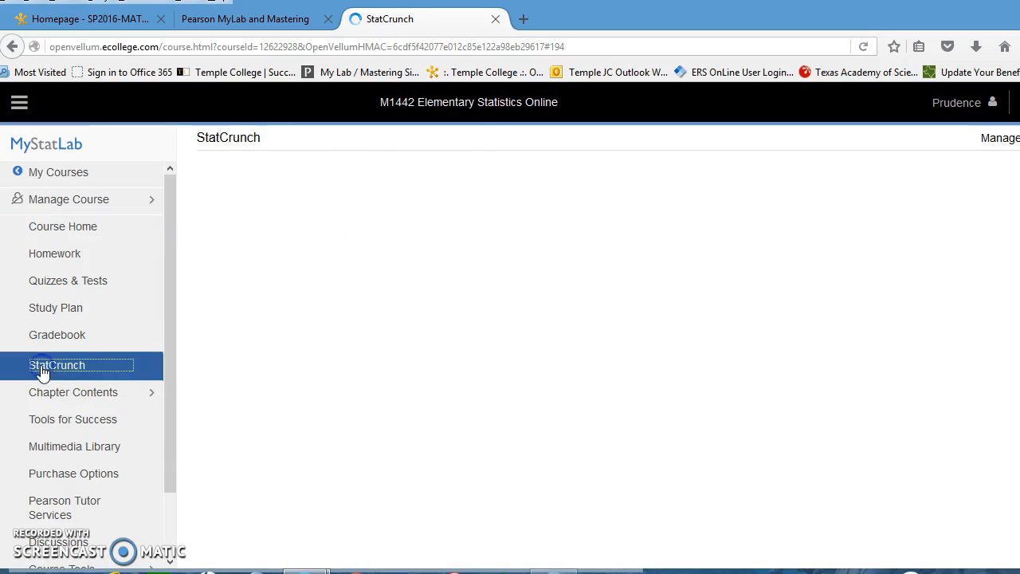
click(268, 180)
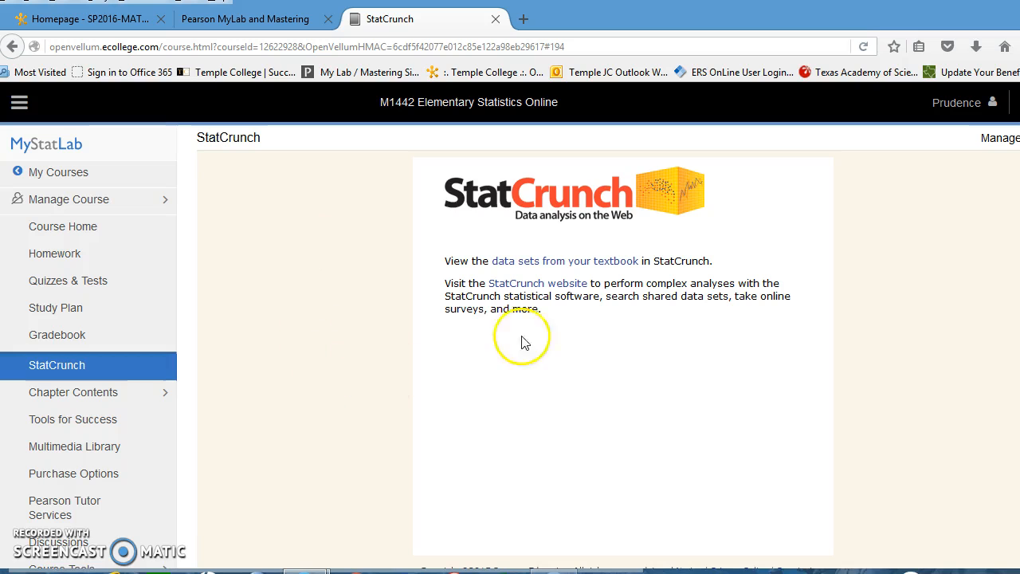
Open a blank StatCrunch data table through the StatCrunch website and close the leftover My StatCrunch page.
click(526, 284)
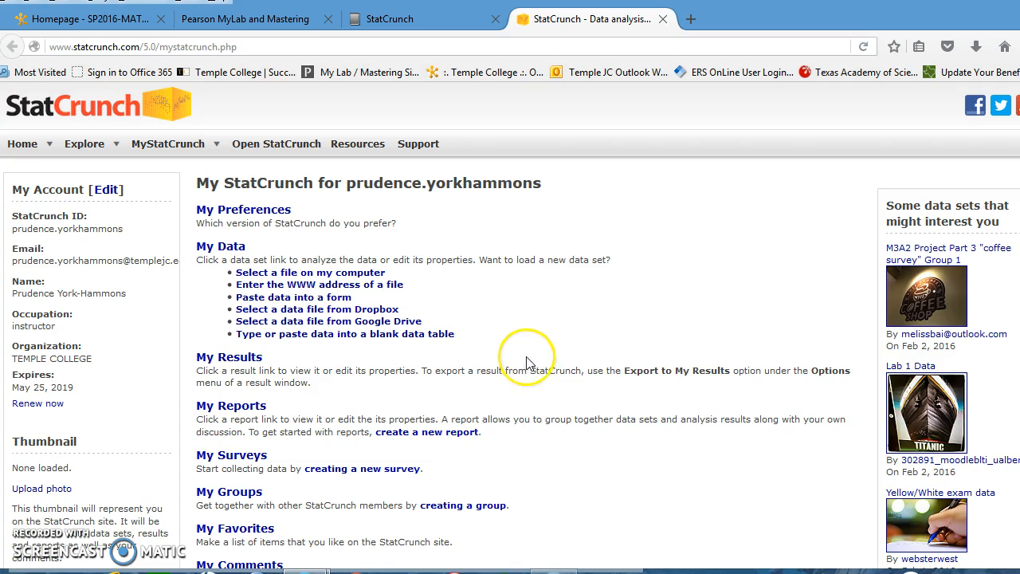
click(270, 143)
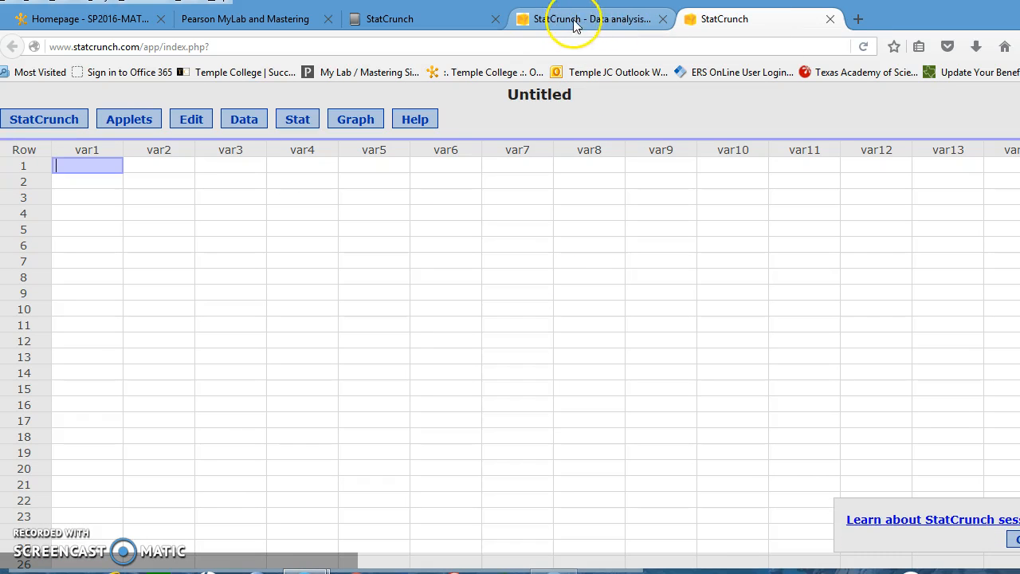
click(664, 19)
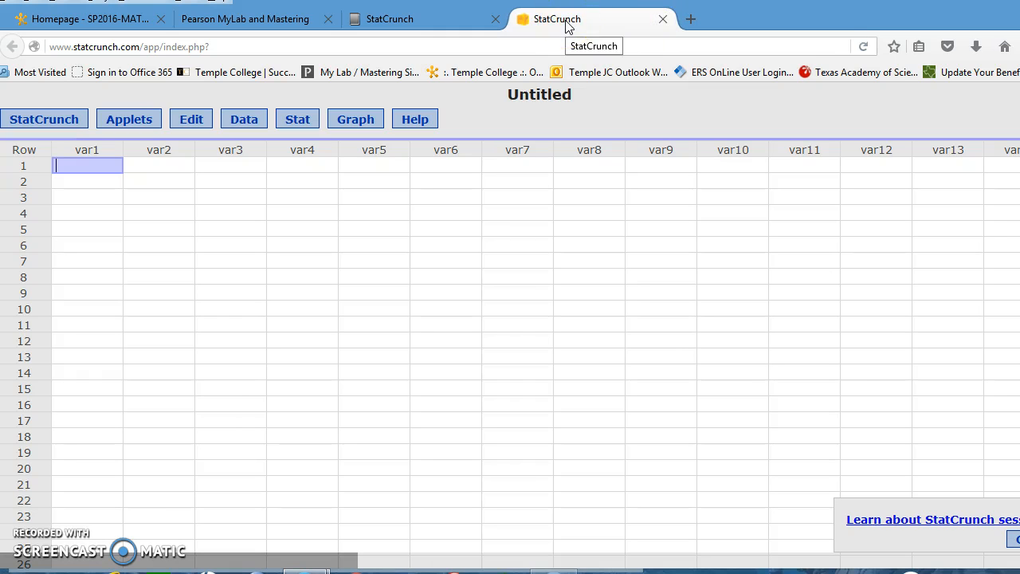
Return to the MyStatLab course and open "Practice Quiz--opening data in StatCrunch for a text" from its quizzes.
click(401, 24)
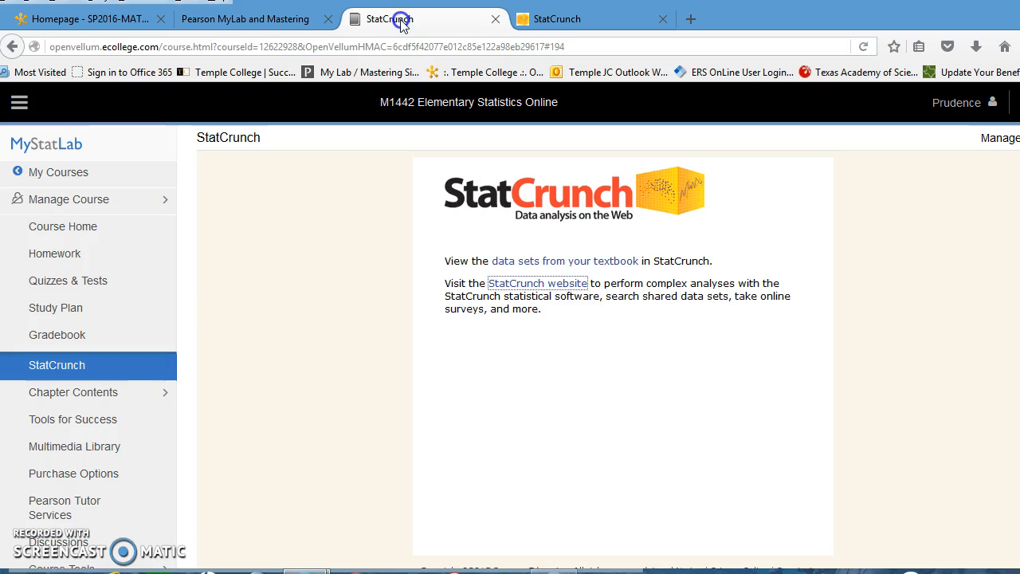
click(56, 288)
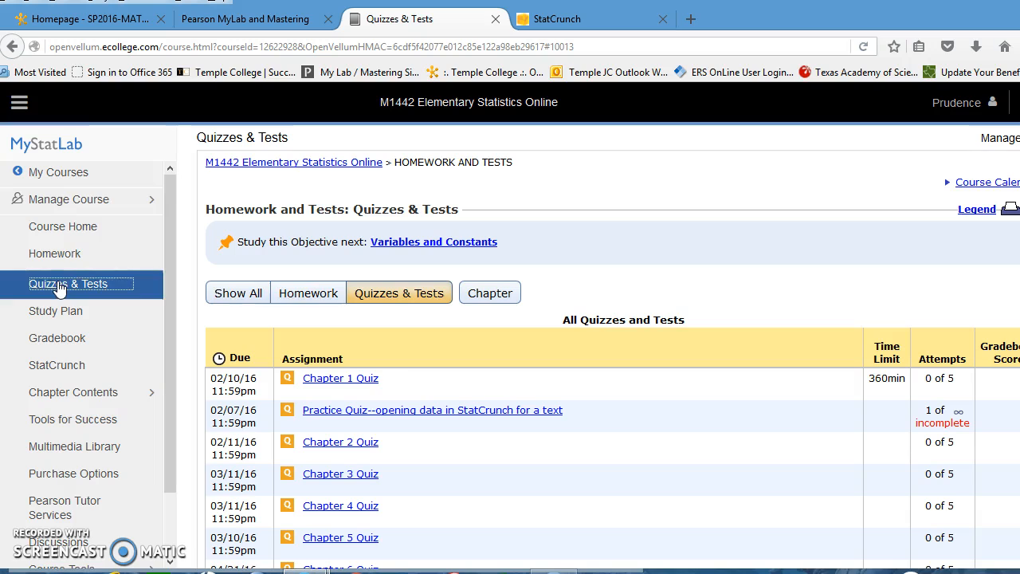
click(376, 417)
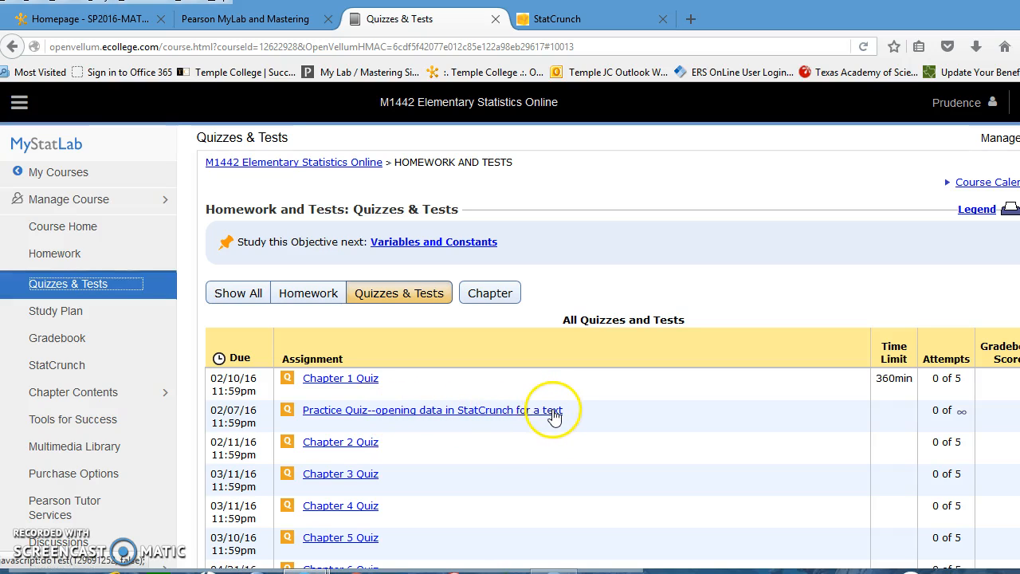
click(393, 411)
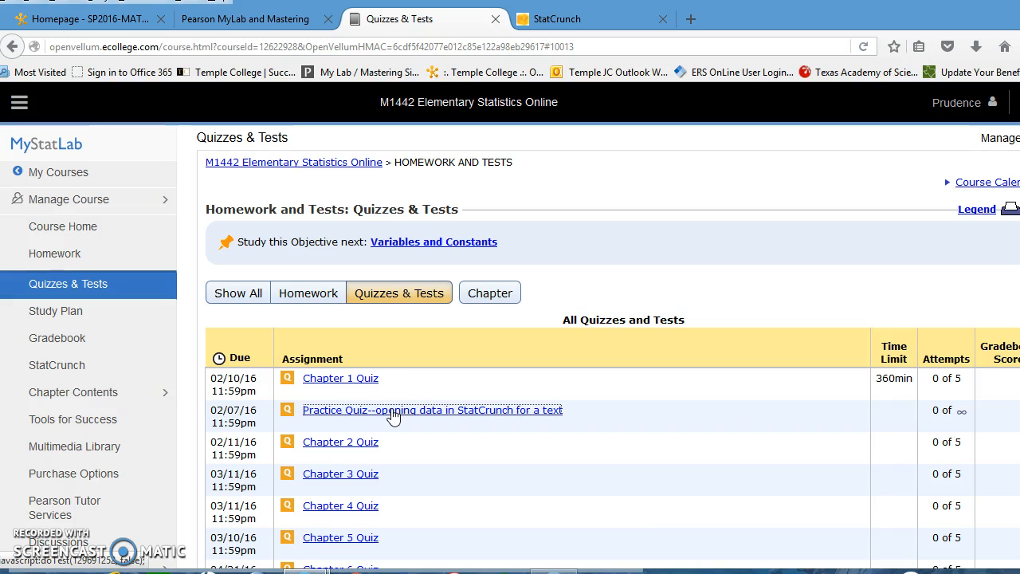
click(393, 411)
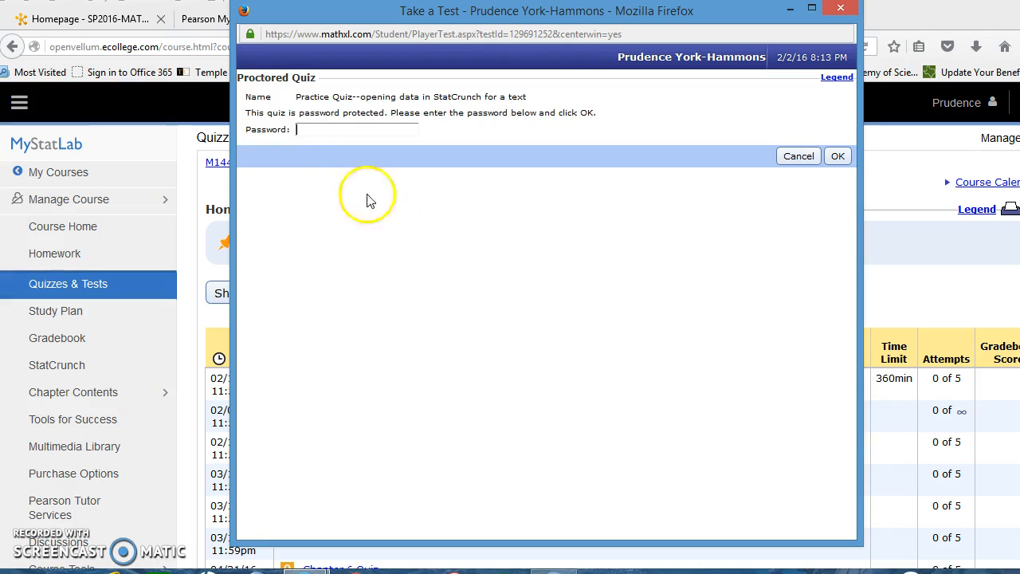
Enter the quiz password, dismiss the offer to update the saved password, and start the practice quiz.
click(261, 137)
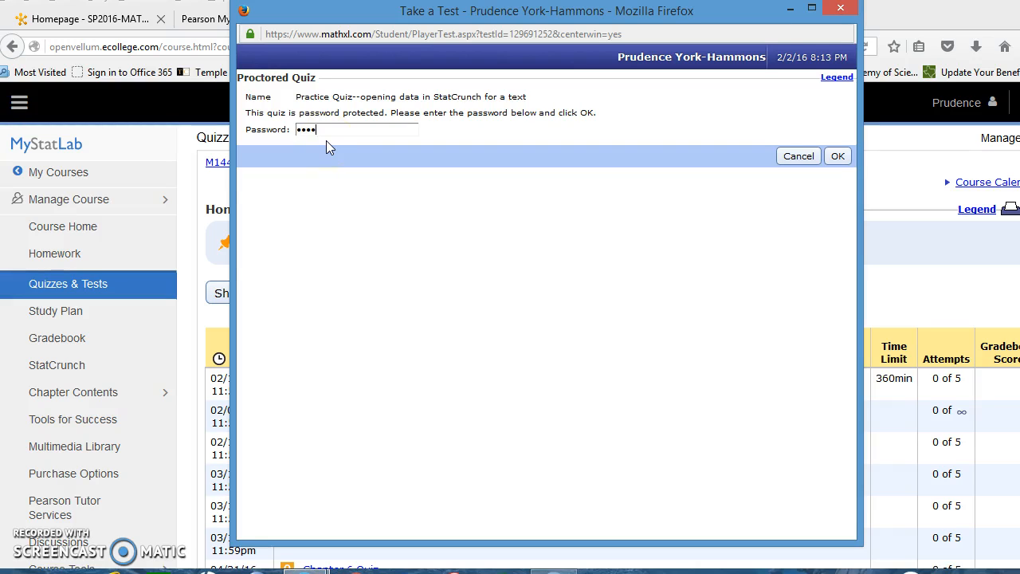
click(838, 155)
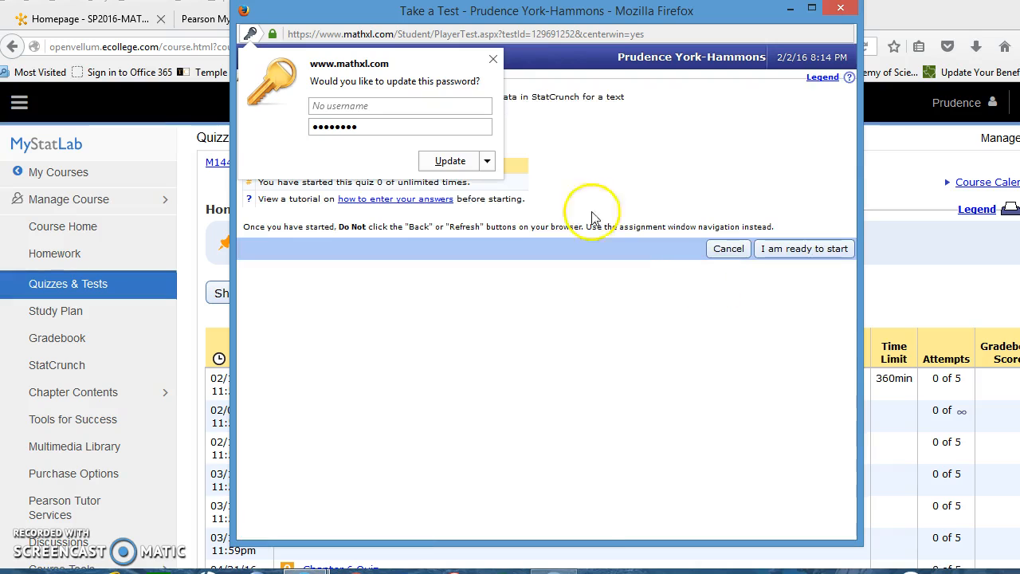
click(493, 59)
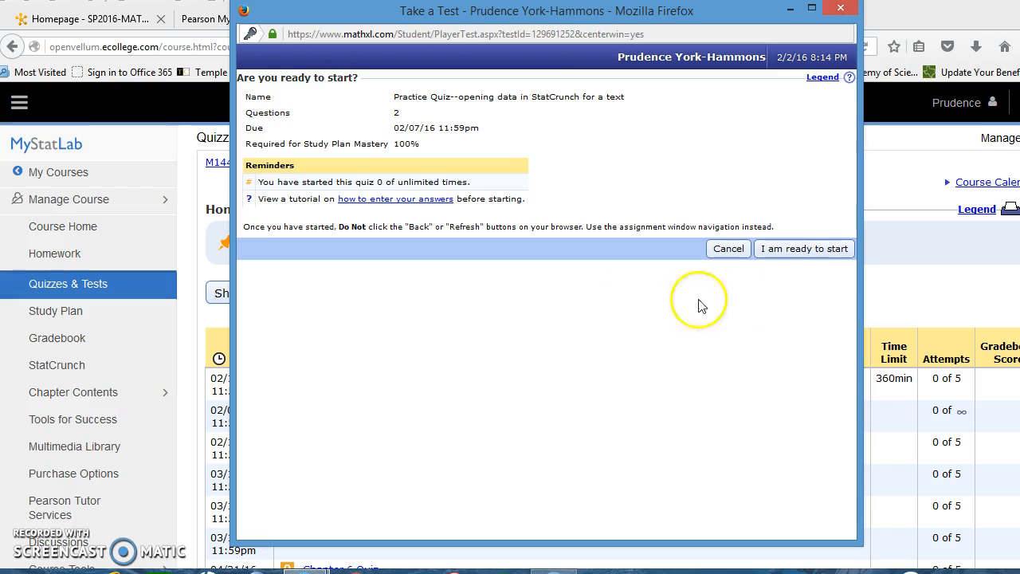
click(801, 249)
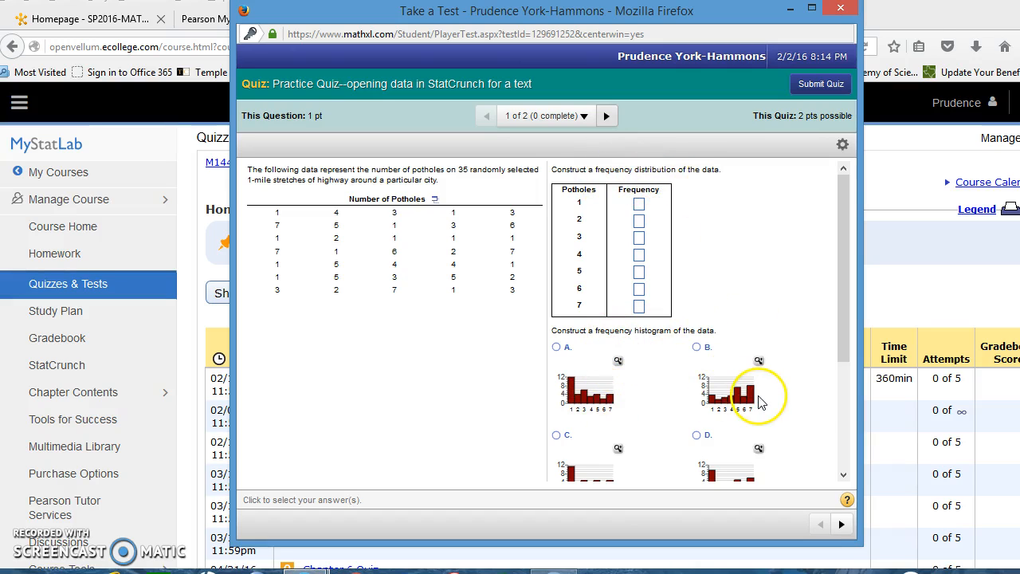
Copy the Number of Potholes data from question 1 to the clipboard using the Comma delimiter.
click(437, 202)
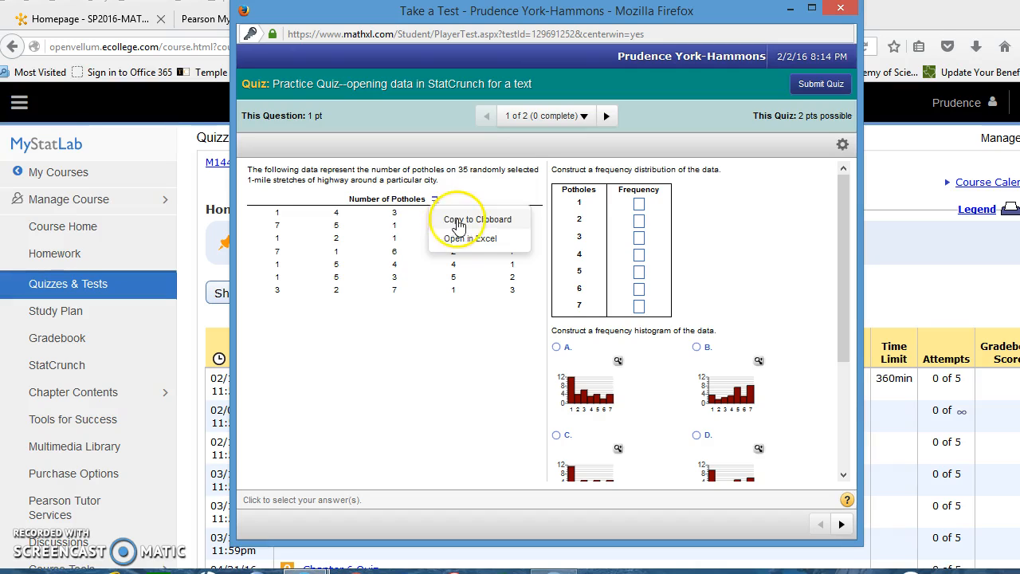
click(468, 225)
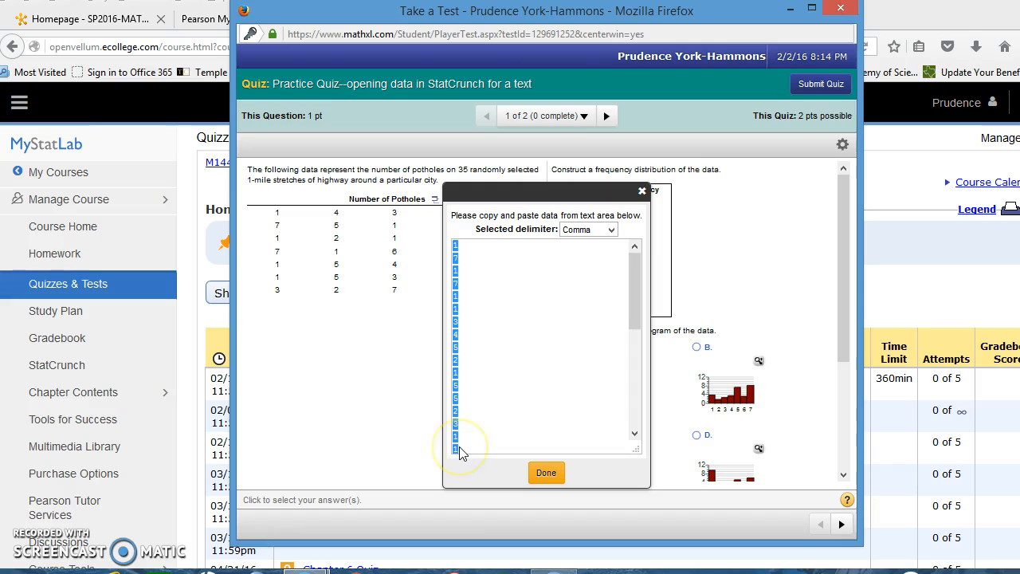
drag(460, 454, 457, 308)
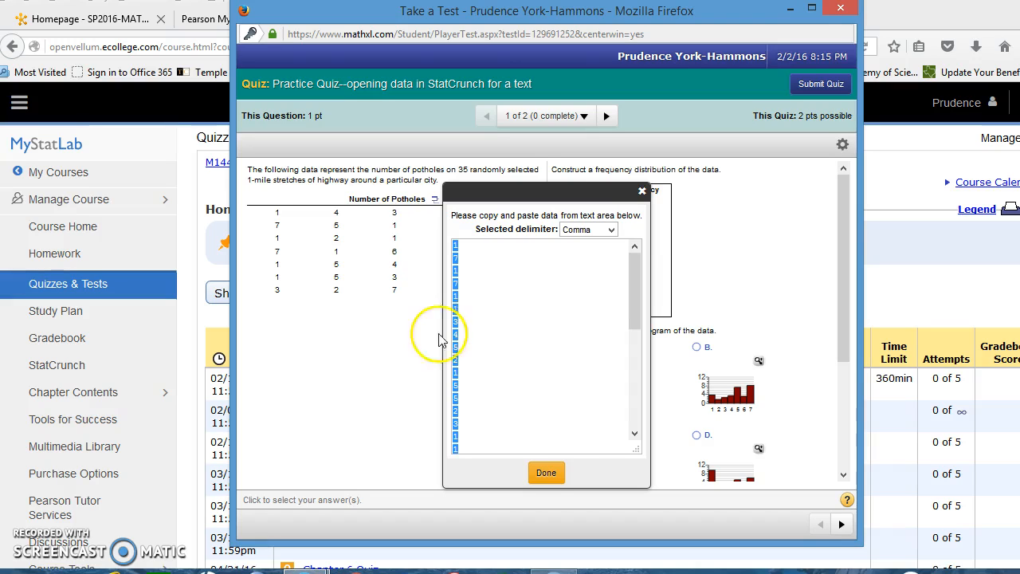
click(546, 474)
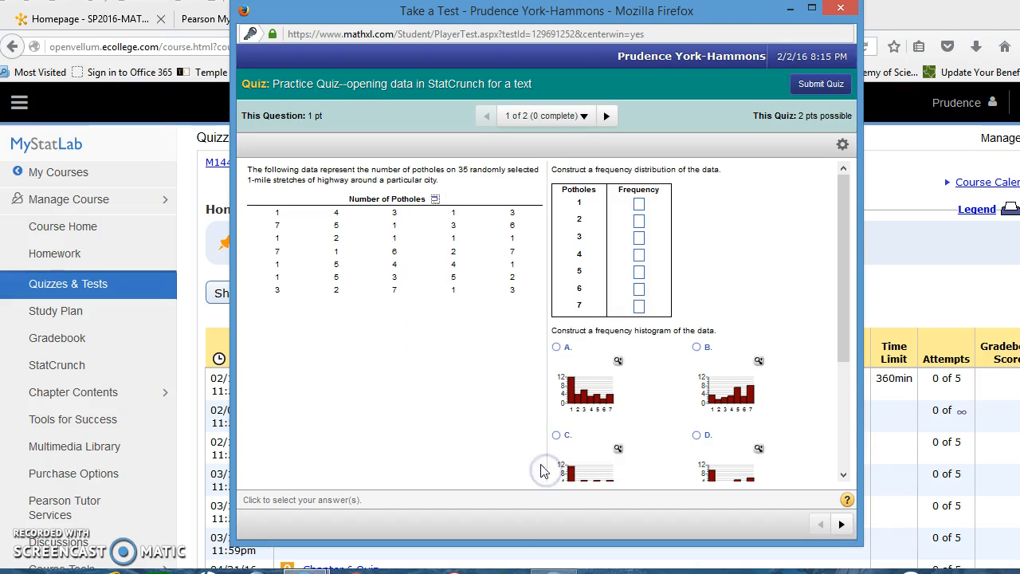
Arrange the quiz window and the browser window with the blank StatCrunch table side by side.
click(727, 37)
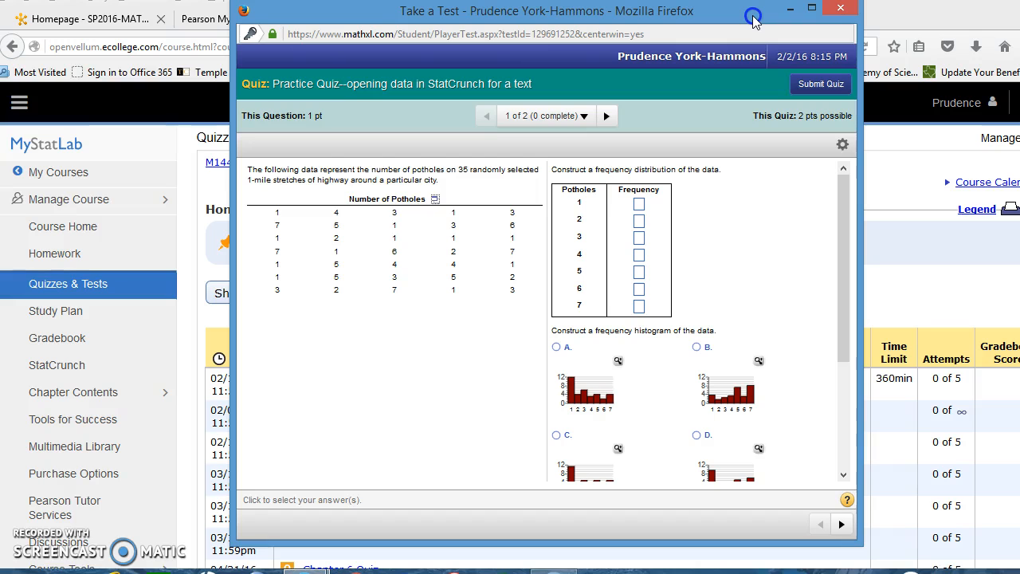
drag(755, 22, 2, 19)
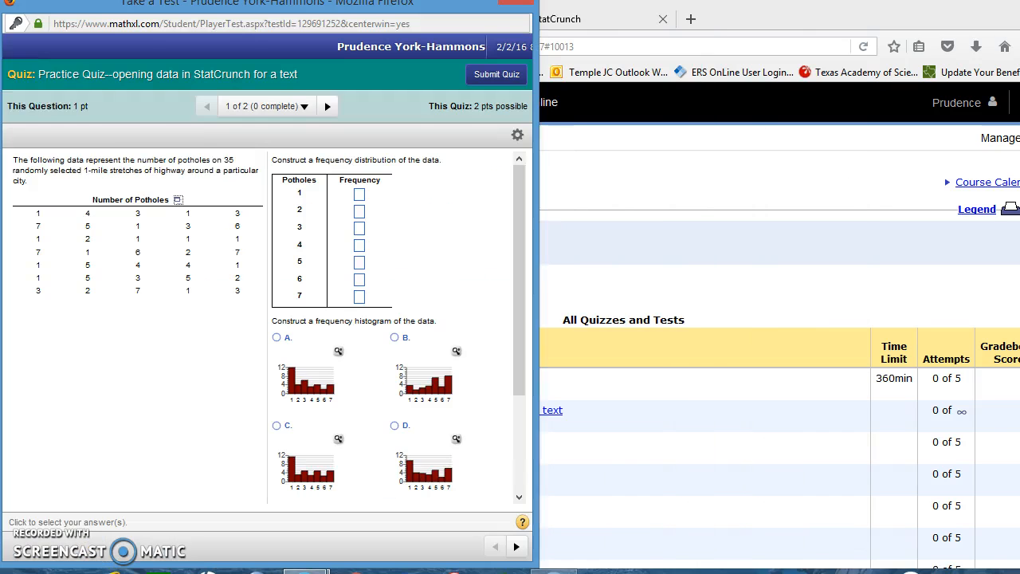
click(569, 19)
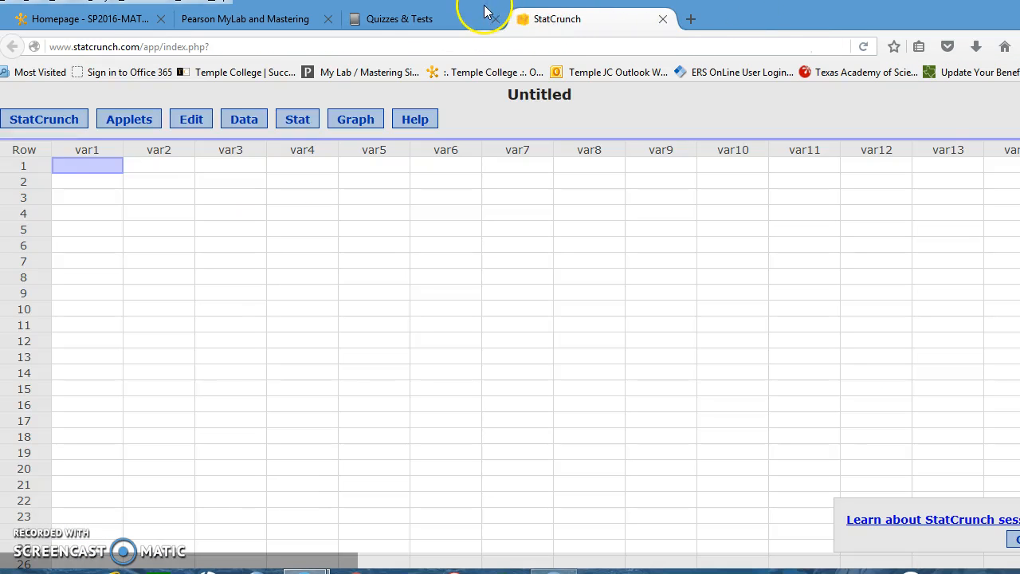
drag(469, 6, 1019, 7)
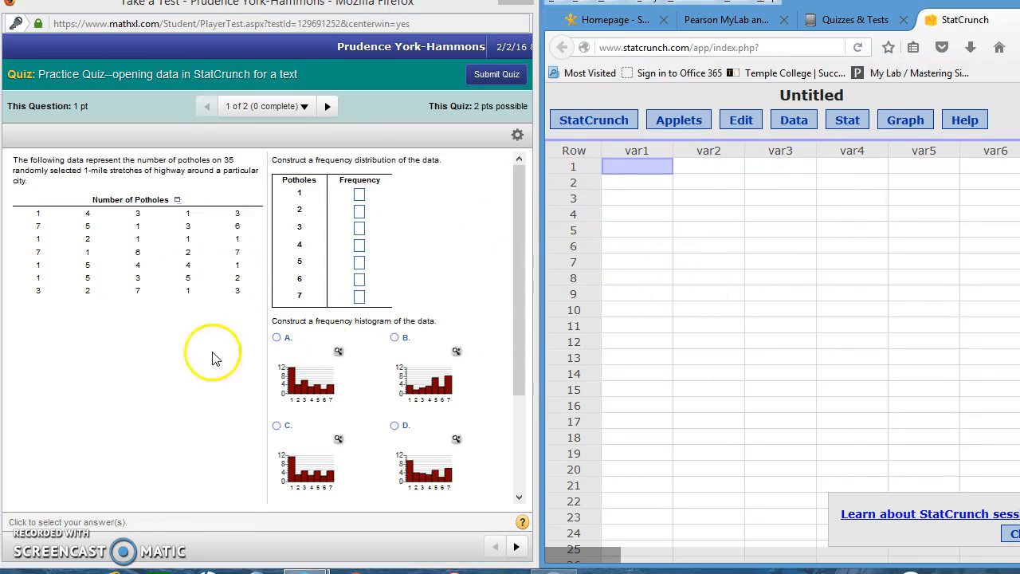
Paste the copied pothole data into the var1 column from row 1, resize the StatCrunch window, and check the pasted rows.
click(633, 167)
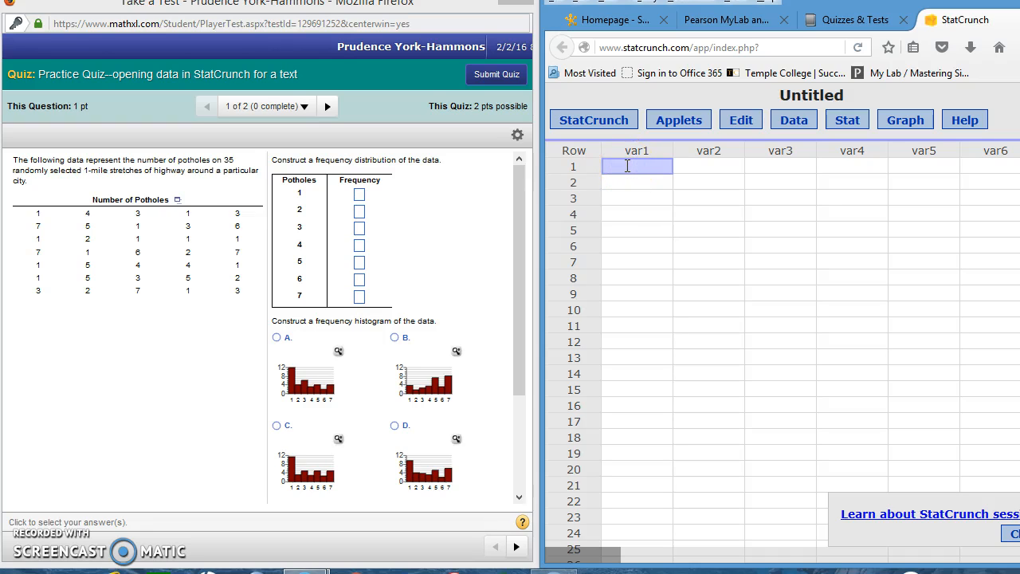
key(ctrl+v)
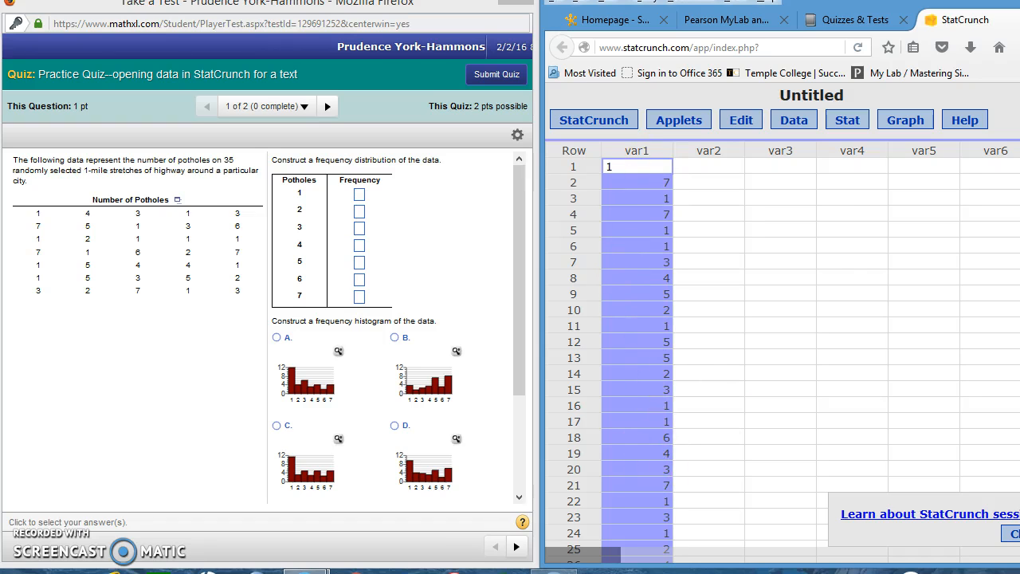
drag(1019, 118, 980, 117)
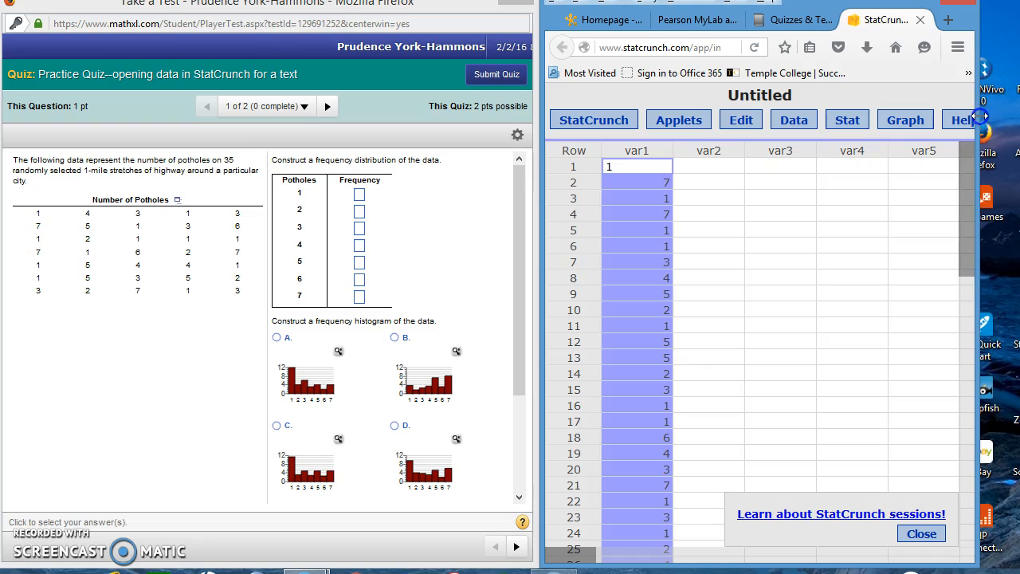
drag(973, 196, 973, 294)
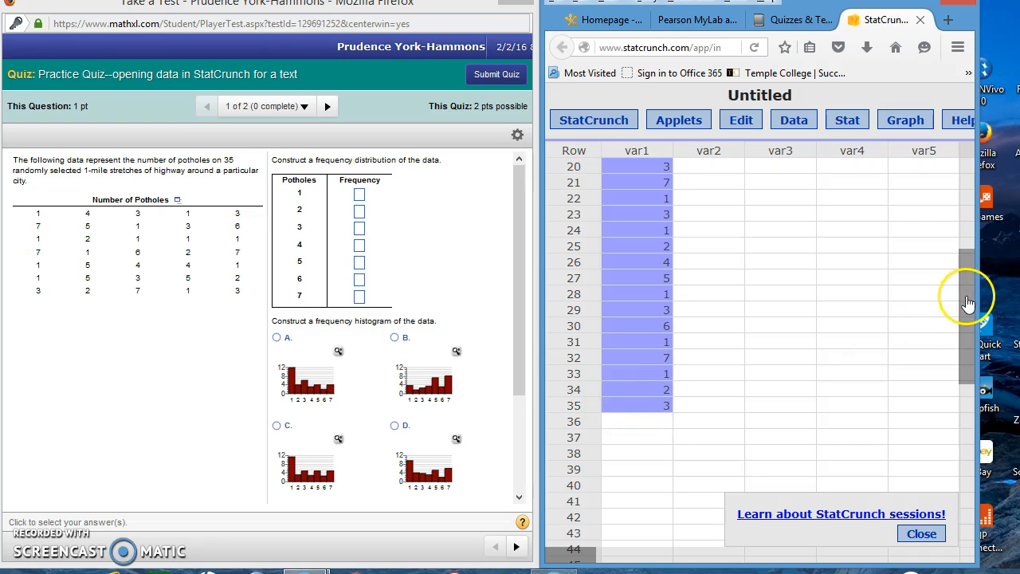
drag(976, 290, 1011, 289)
scroll(727, 361, down, 2)
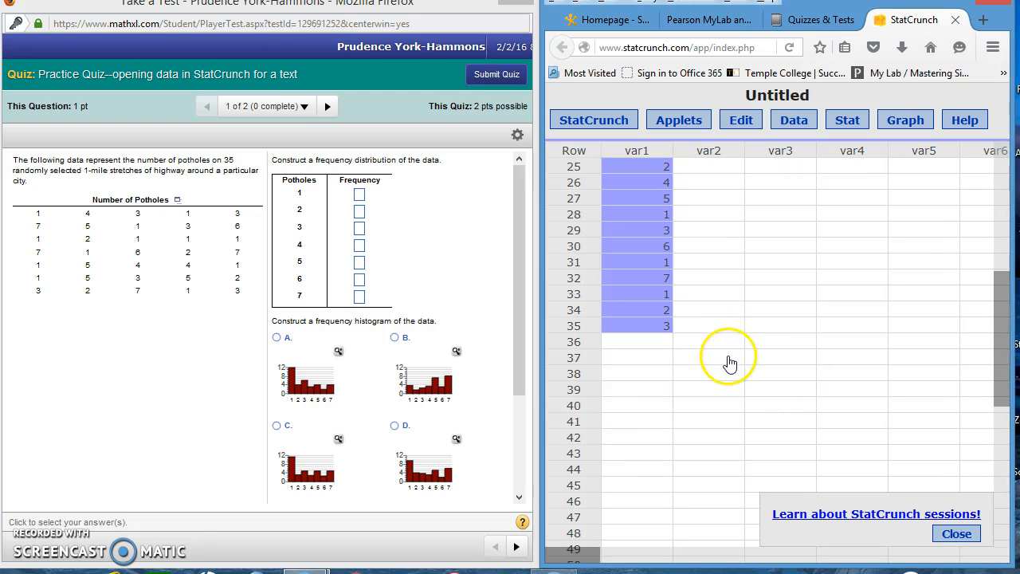
drag(1005, 290, 1006, 160)
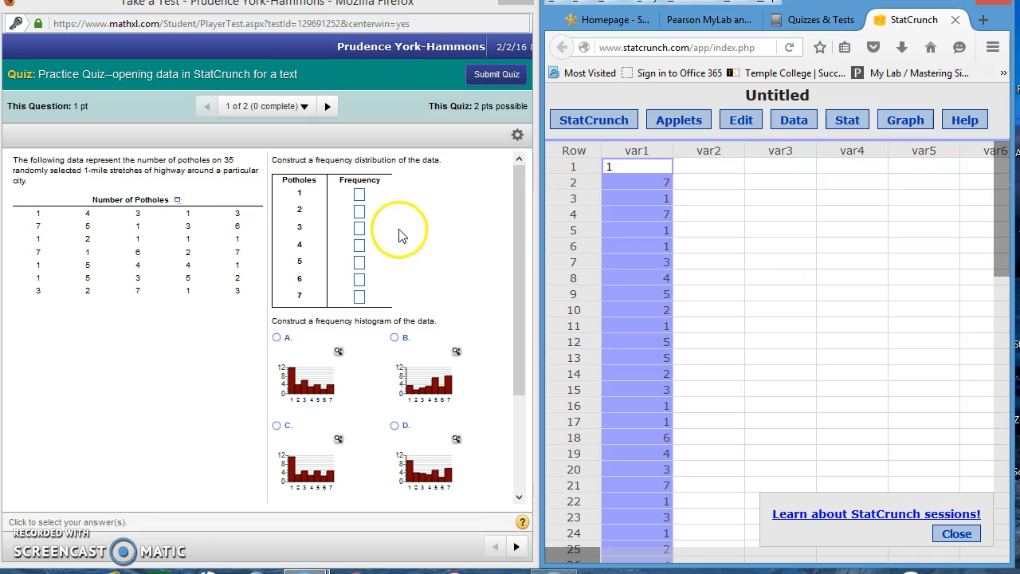
click(363, 263)
click(363, 298)
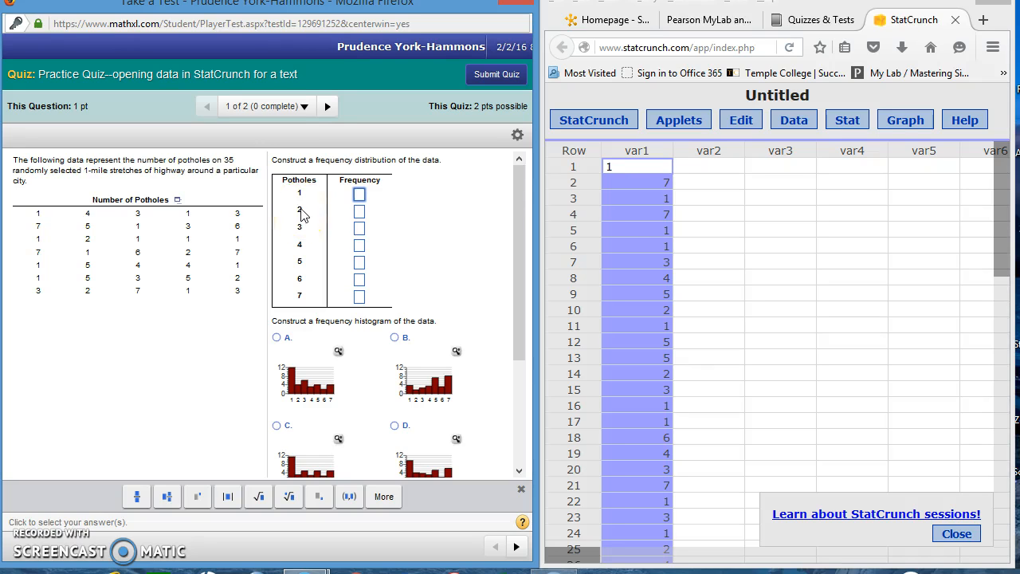
Create a frequency histogram of var1 with bins starting at 1, width 1 and values above the bars, and reposition the graph.
click(893, 124)
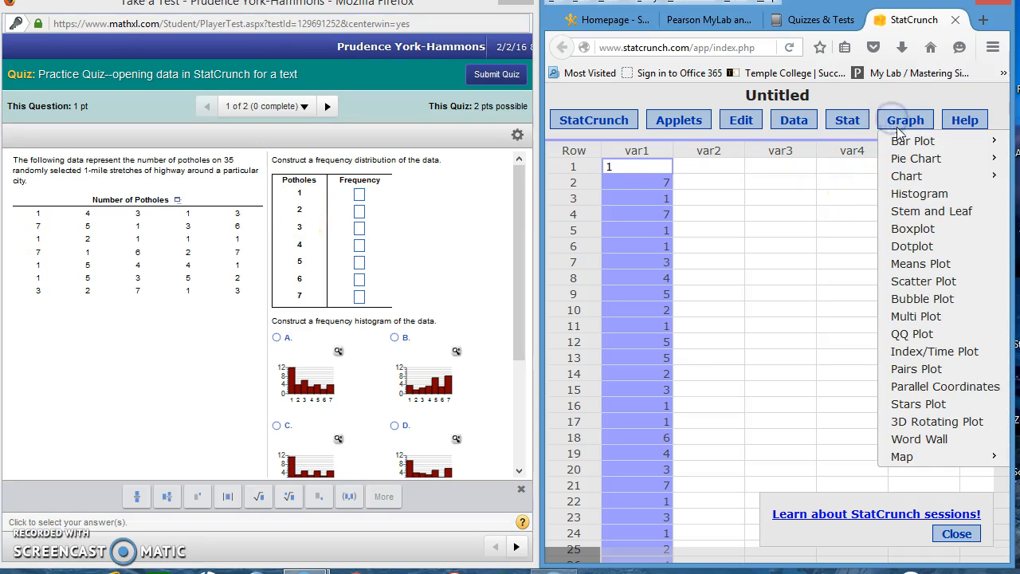
click(914, 196)
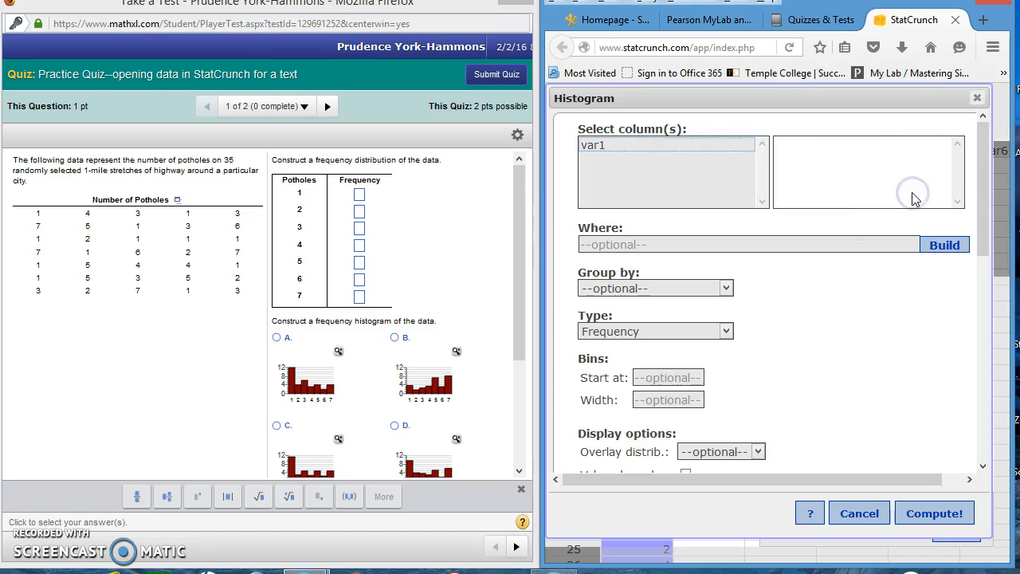
click(590, 146)
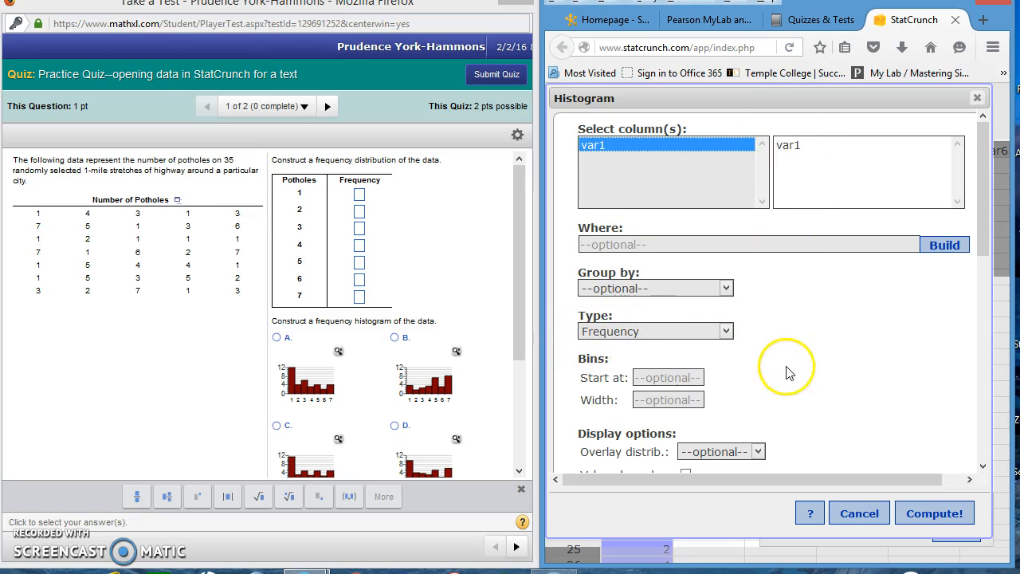
scroll(757, 367, down, 1)
click(660, 336)
text(1)
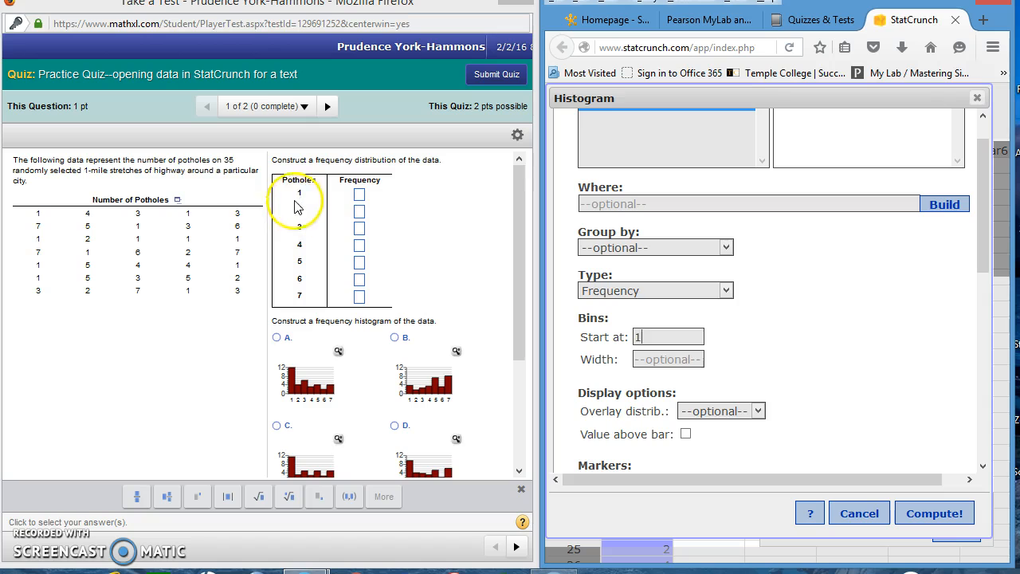
click(663, 360)
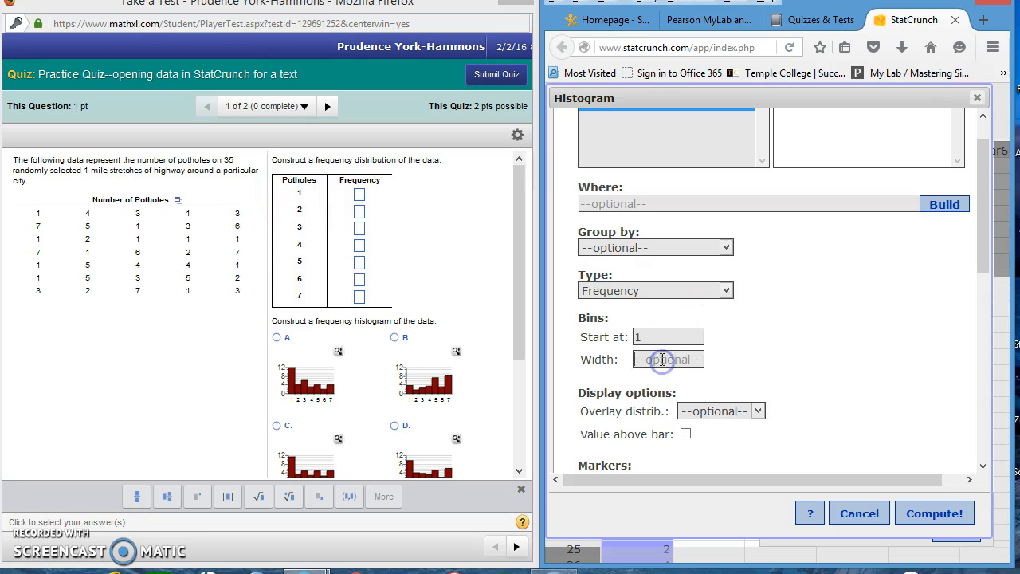
scroll(877, 414, down, 1)
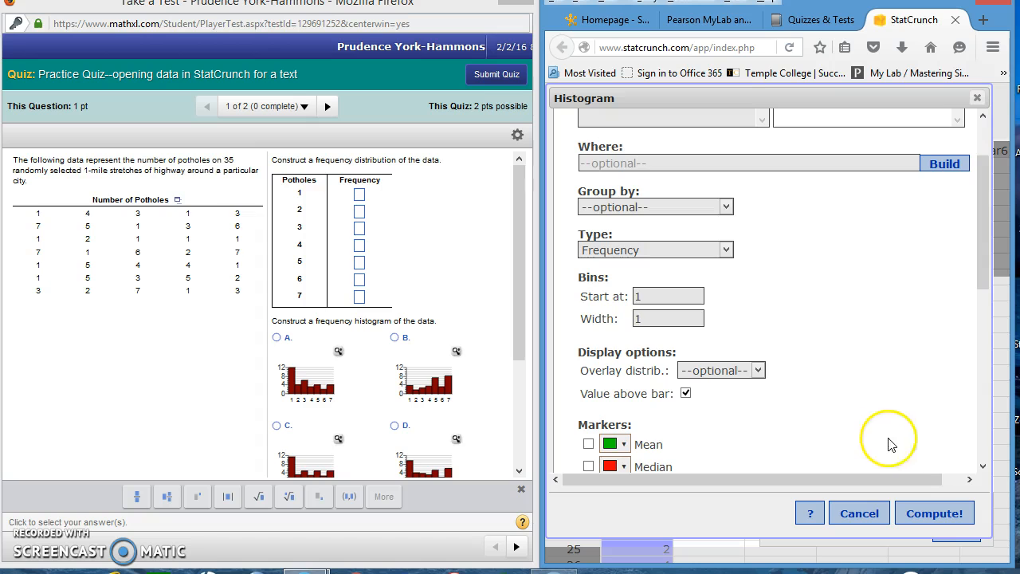
click(930, 520)
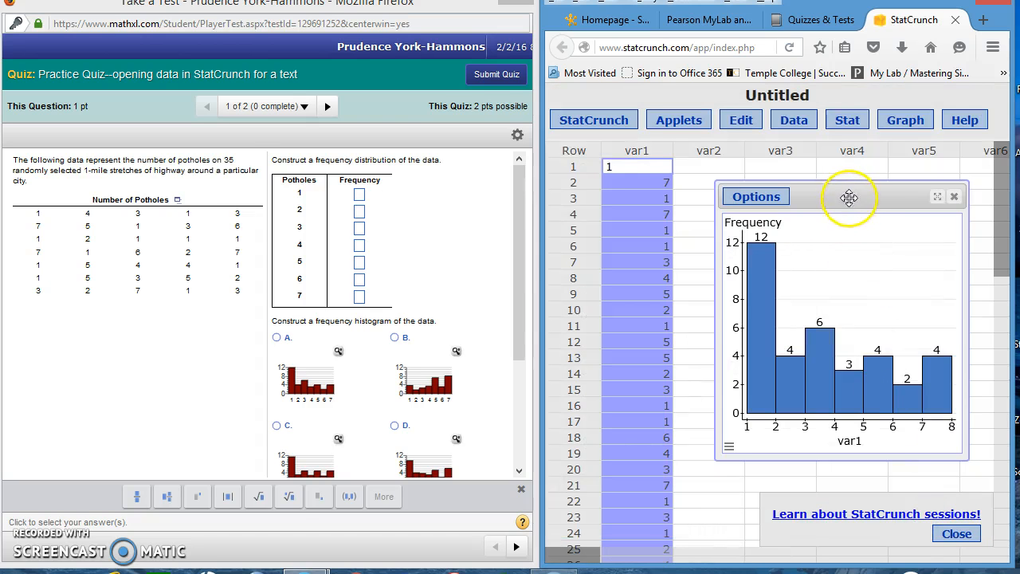
drag(847, 198, 802, 196)
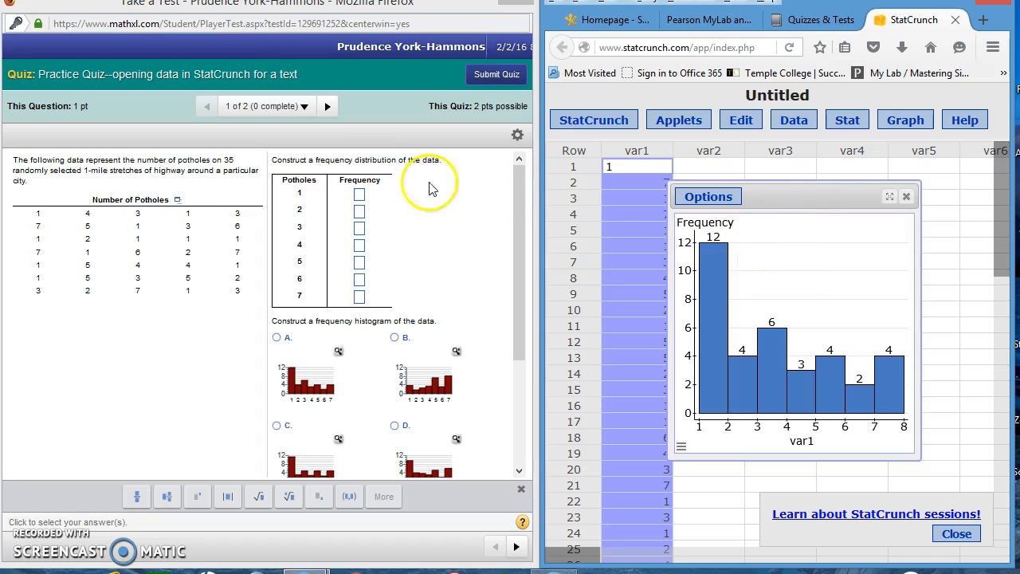
Fill in the quiz's frequency distribution for 1 to 7 potholes with 12, 4, 6, 3, 4, 2 and 4.
click(360, 196)
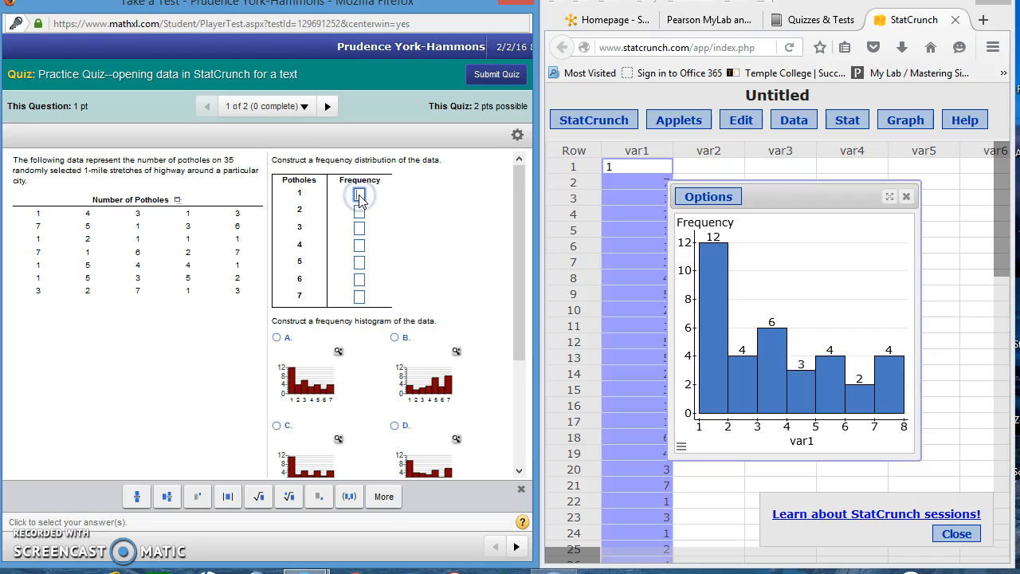
click(360, 212)
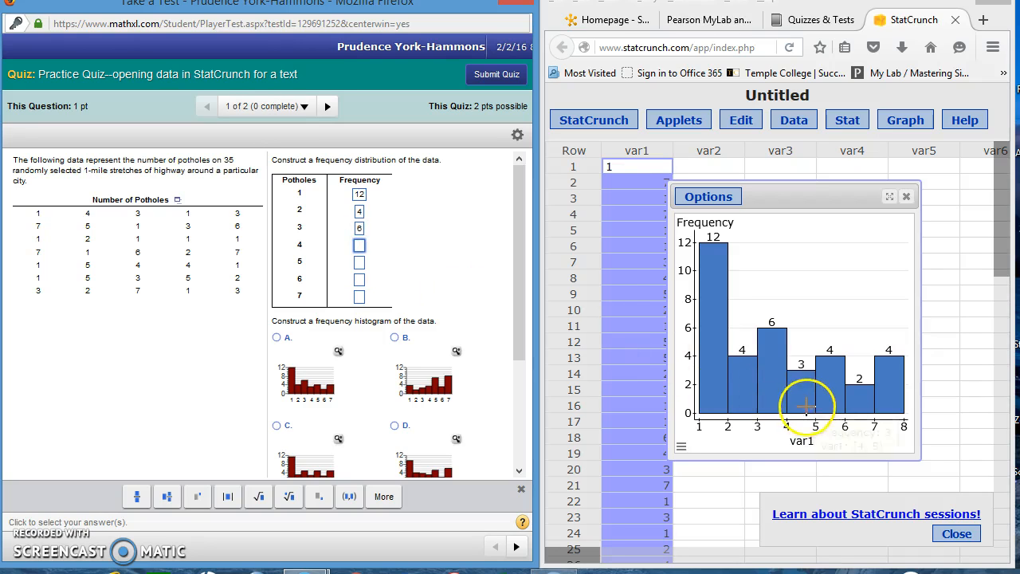
mouse_move(809, 396)
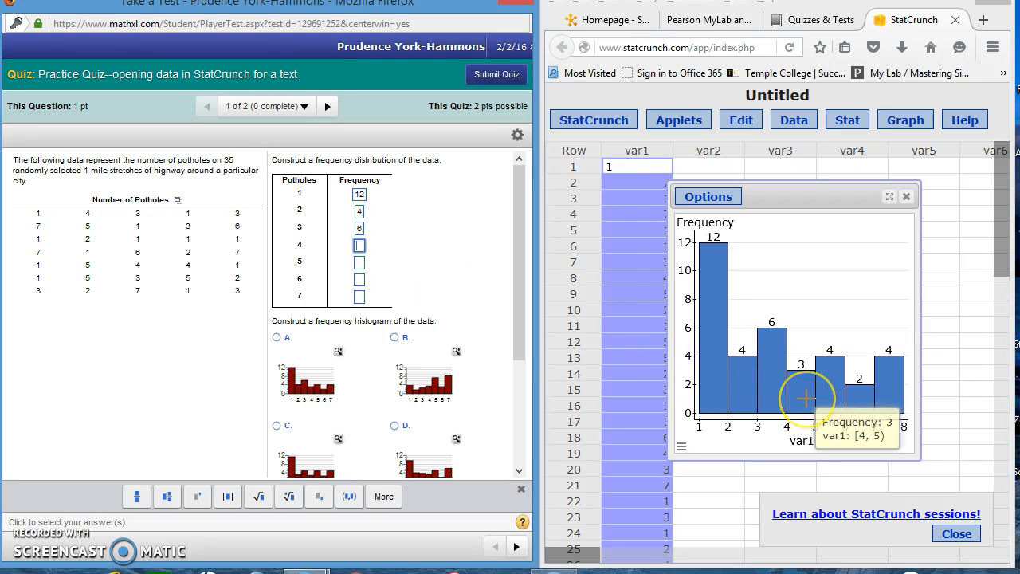
click(359, 247)
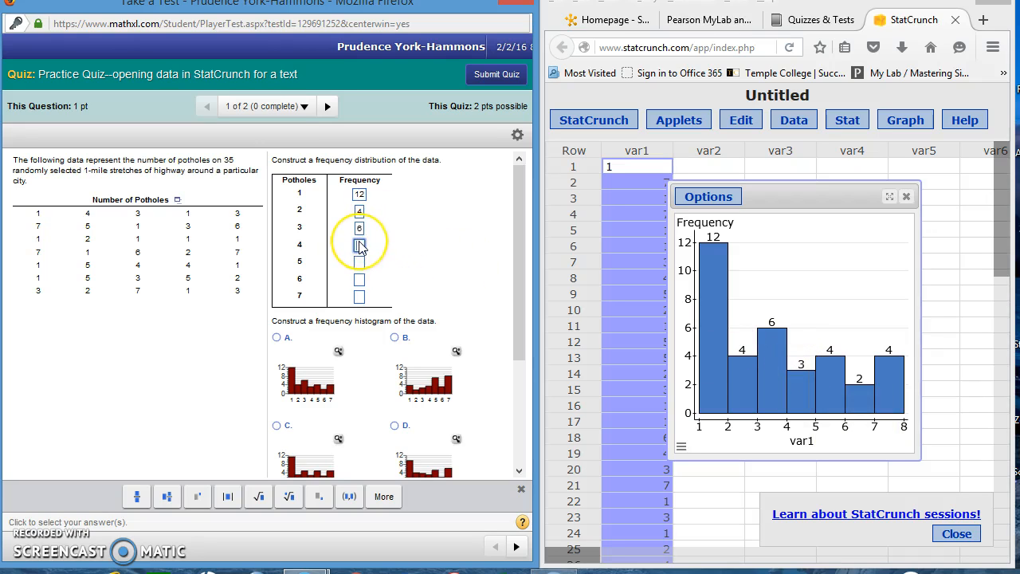
text(3)
click(358, 264)
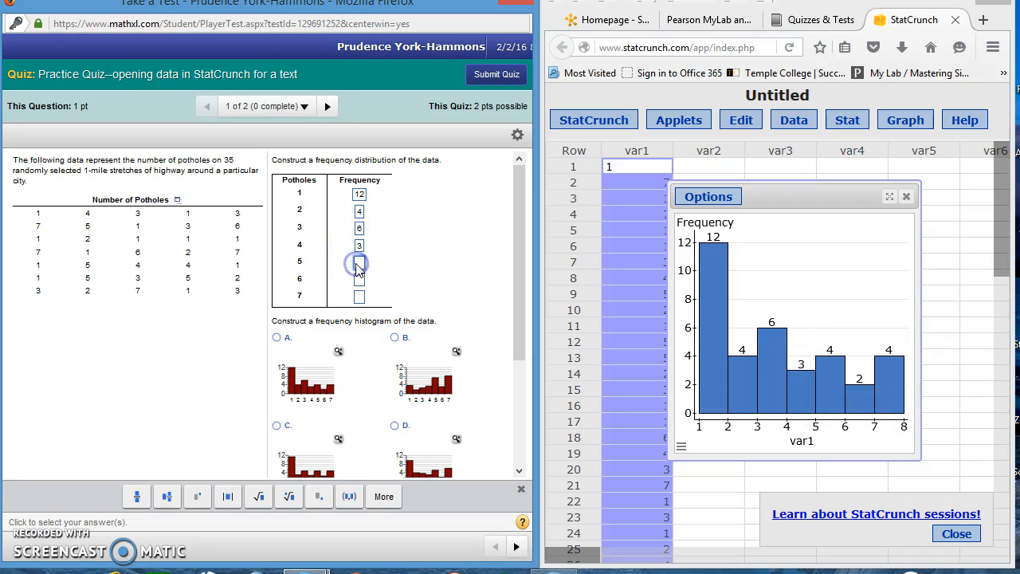
click(360, 279)
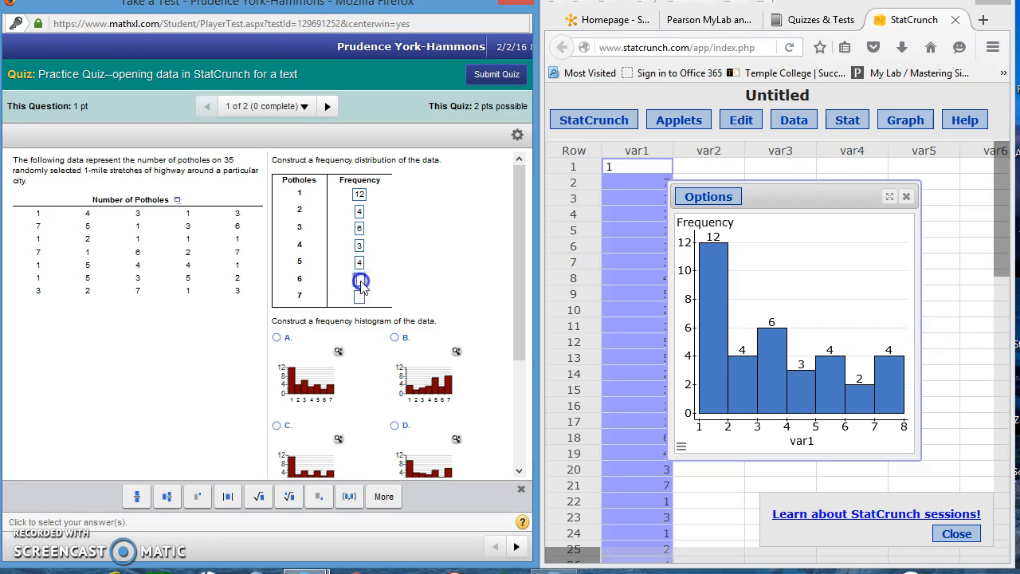
click(360, 297)
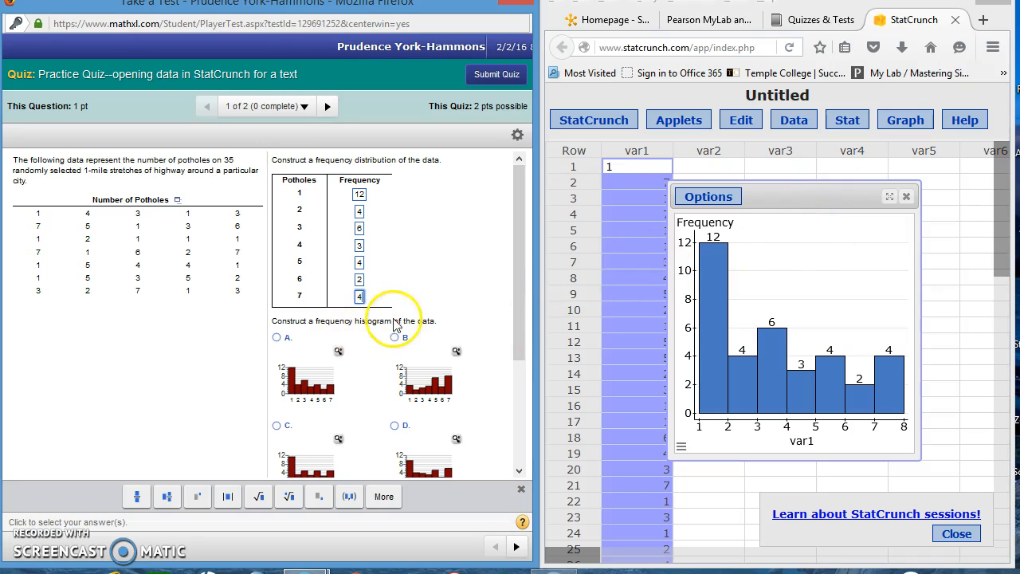
Enlarge histogram option A to compare it with the StatCrunch graph, close the enlarged view, and choose A as the answer.
scroll(519, 469, down, 3)
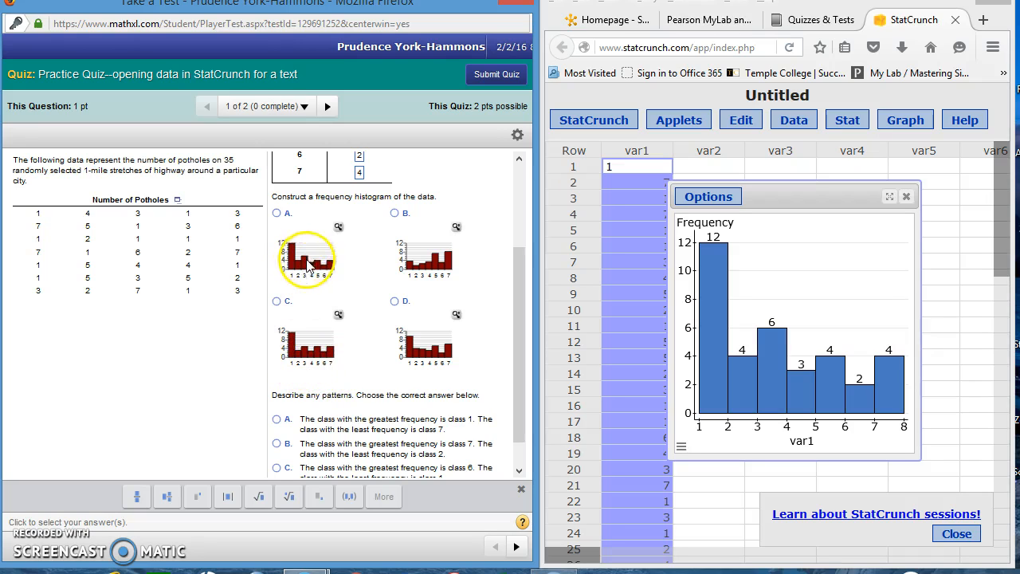
click(339, 229)
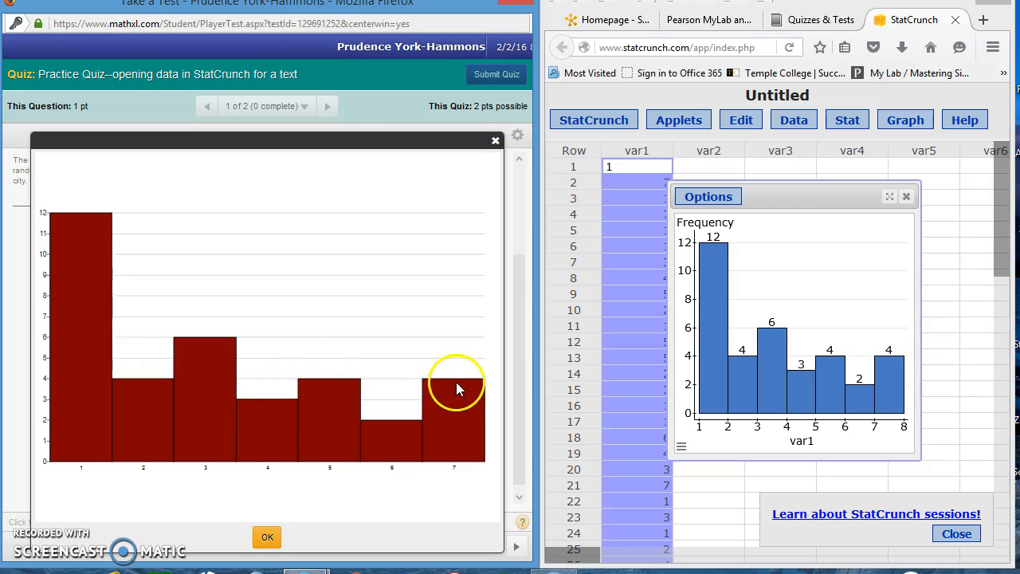
click(271, 536)
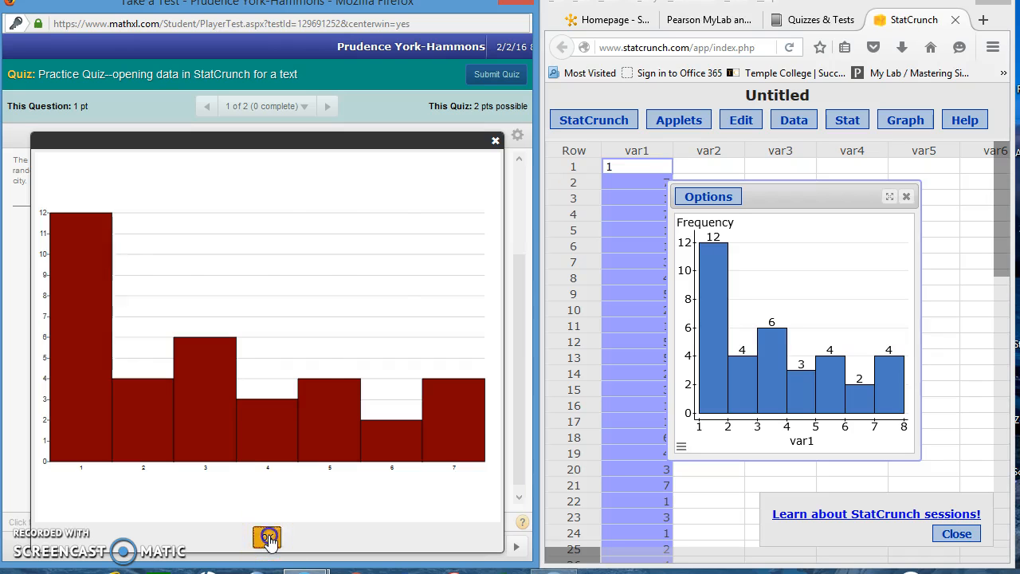
click(276, 213)
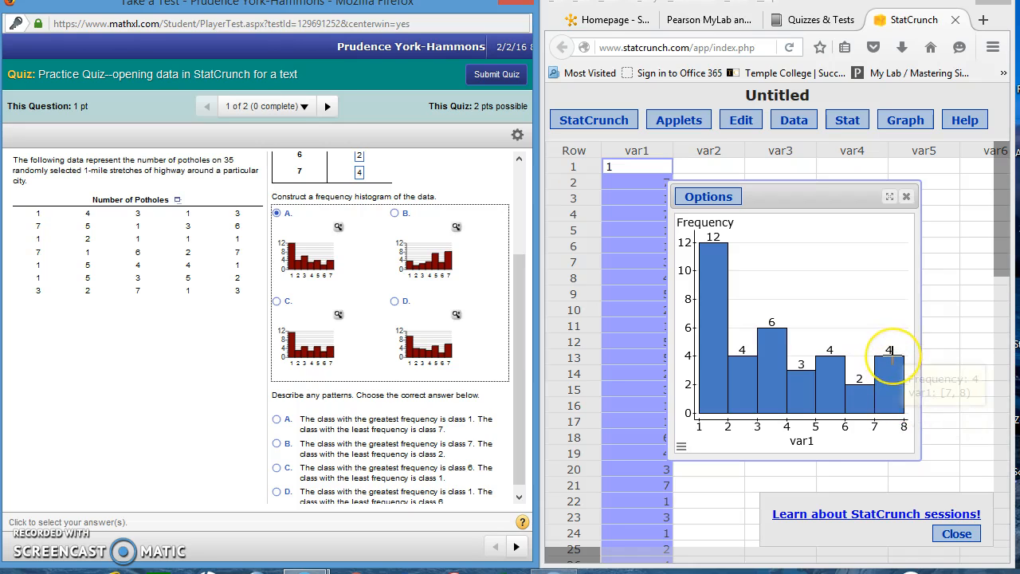
Answer the pattern question with option D, greatest frequency in class 1 and least frequency in class 6.
mouse_move(861, 399)
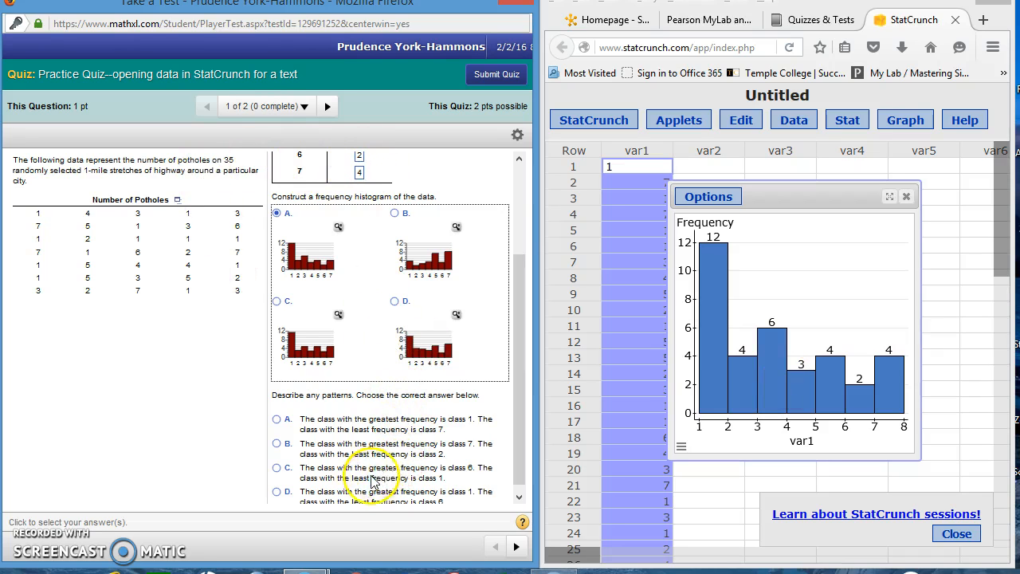
click(517, 498)
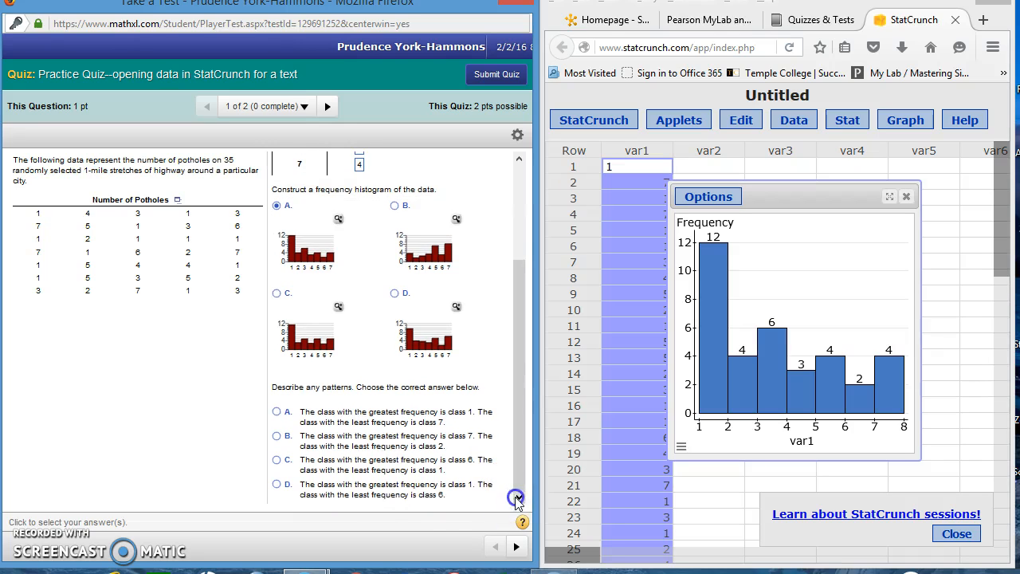
click(276, 485)
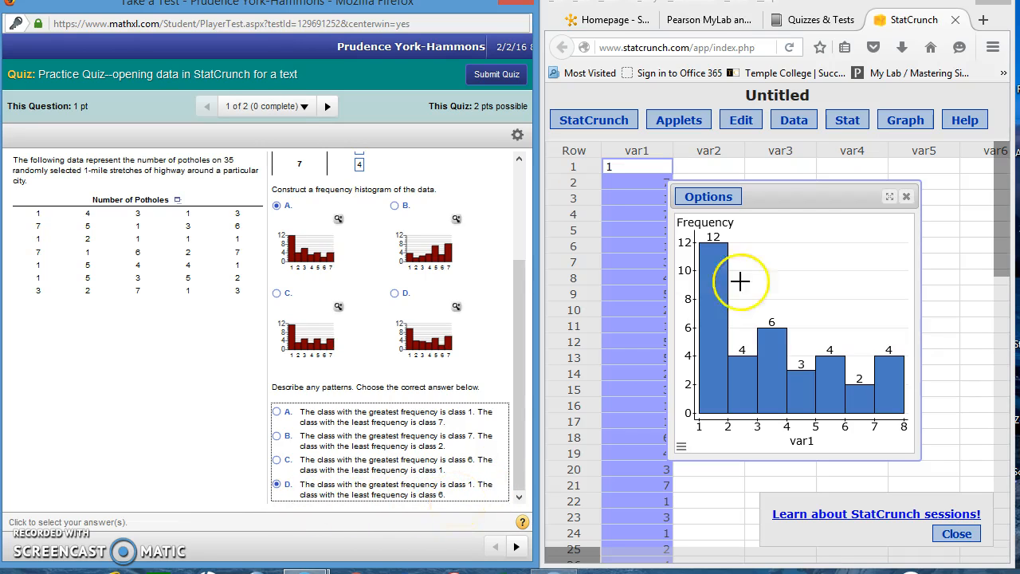
Download the current StatCrunch session and save it as the file StatCrunch_Session.scs.
drag(786, 200, 824, 200)
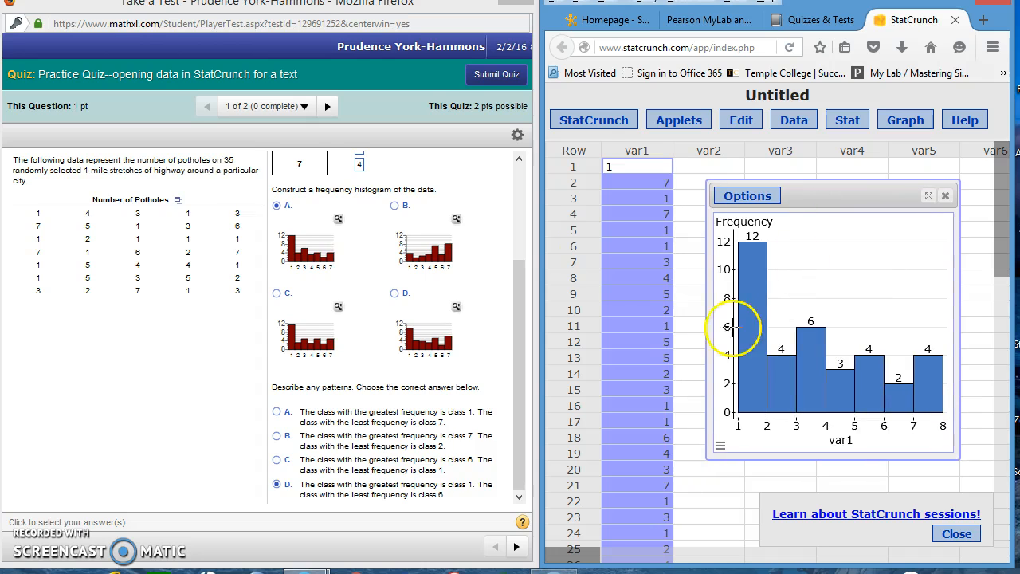
click(603, 124)
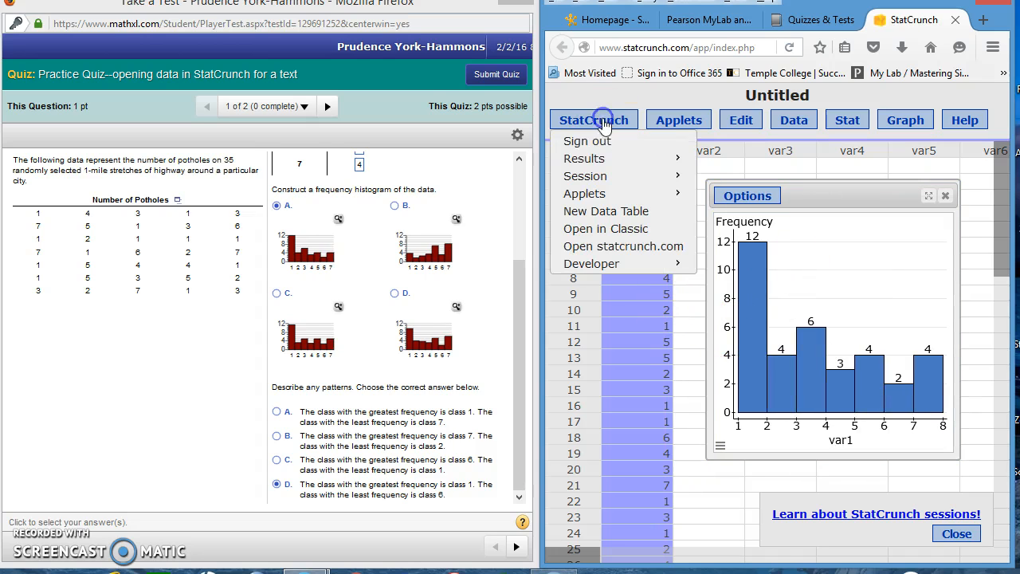
mouse_move(634, 180)
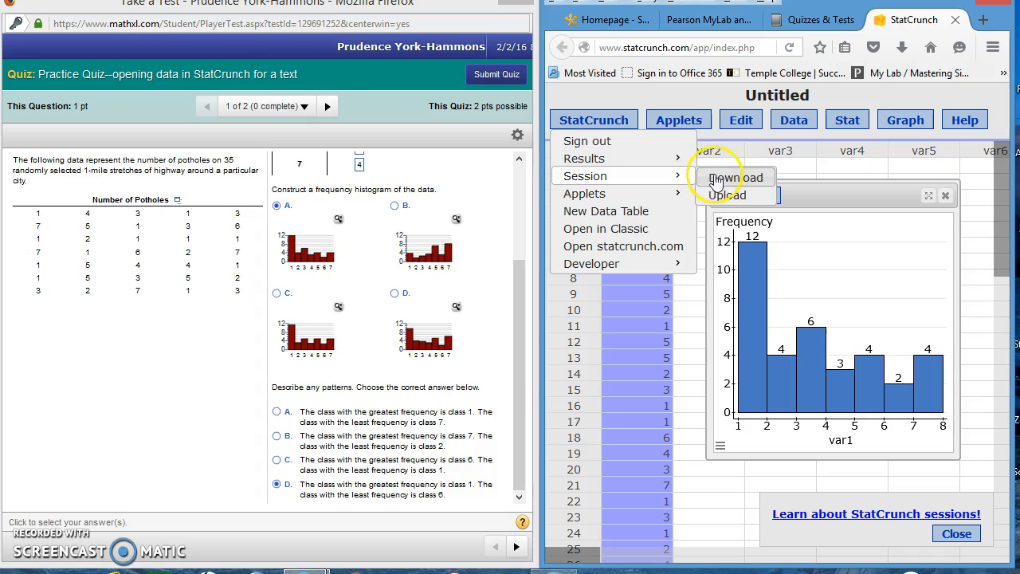
click(723, 179)
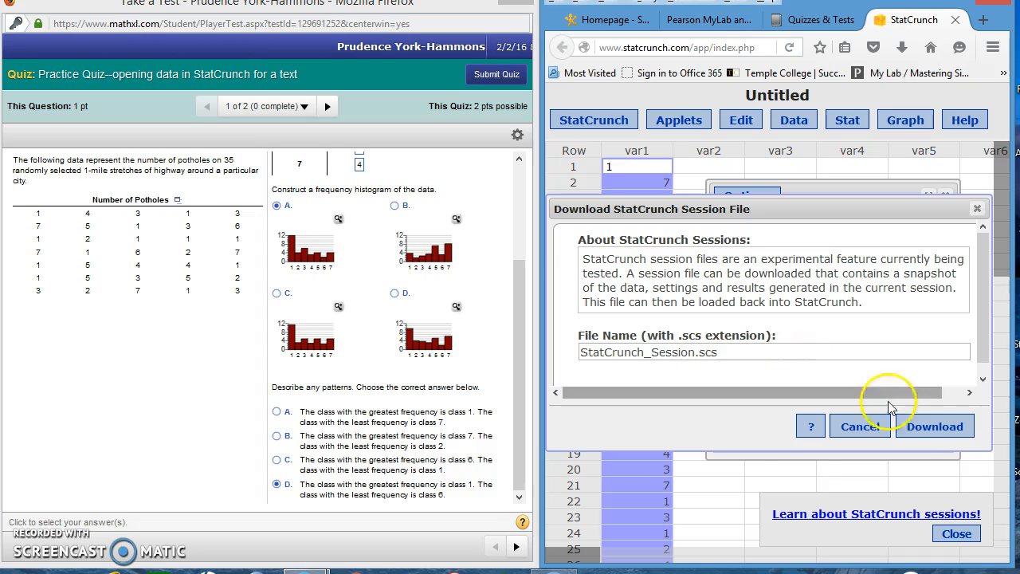
click(935, 428)
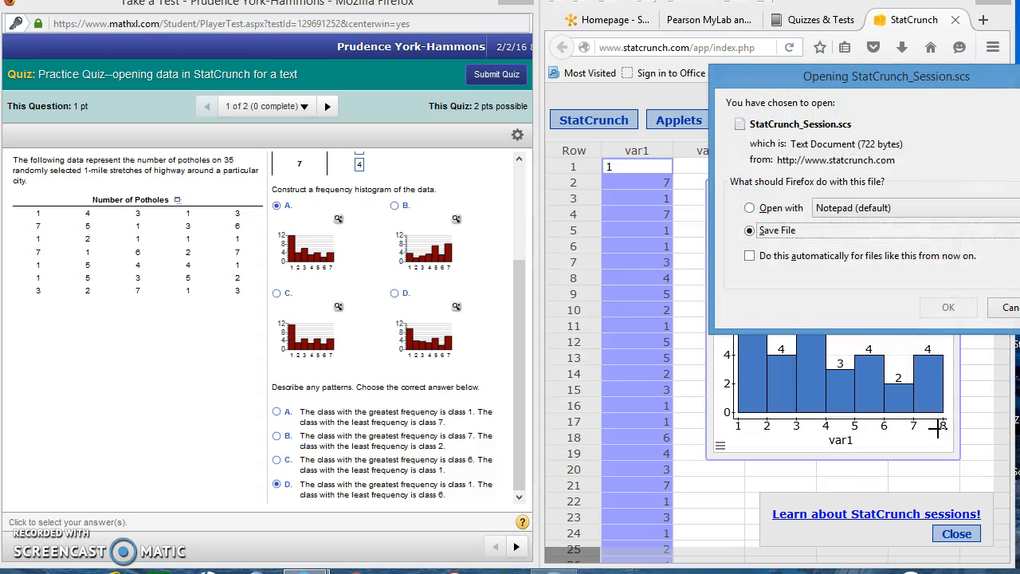
drag(984, 76, 826, 84)
click(795, 327)
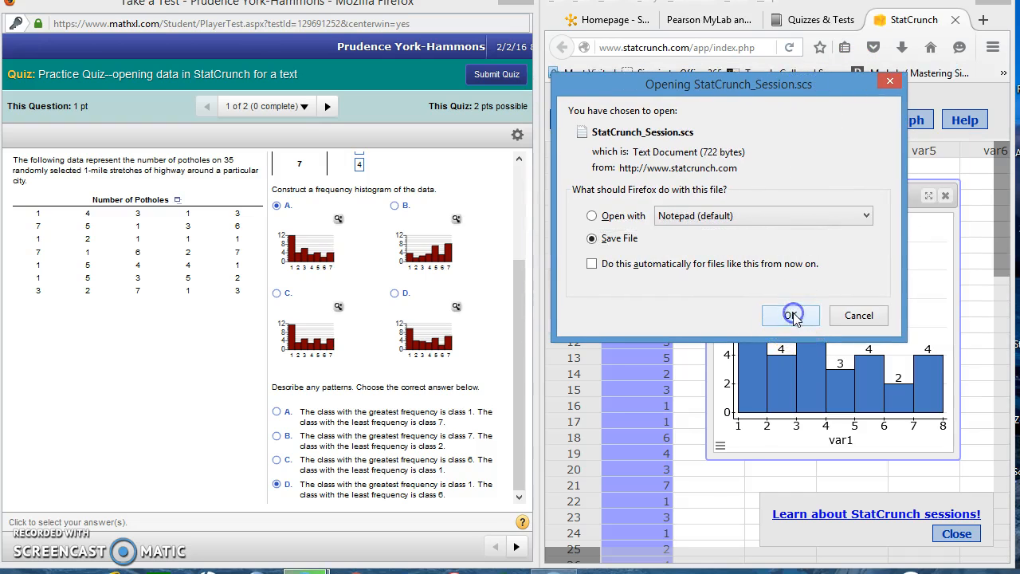
Locate the downloaded StatCrunch_Session.scs in the Downloads folder and rename it Q1 Practice.scs.
click(903, 50)
click(892, 104)
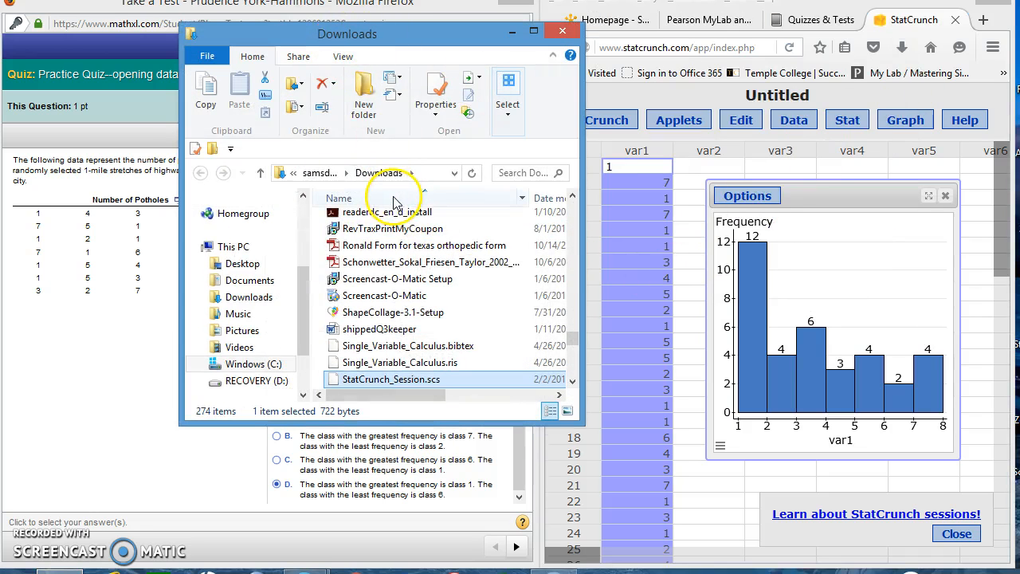
double_click(412, 386)
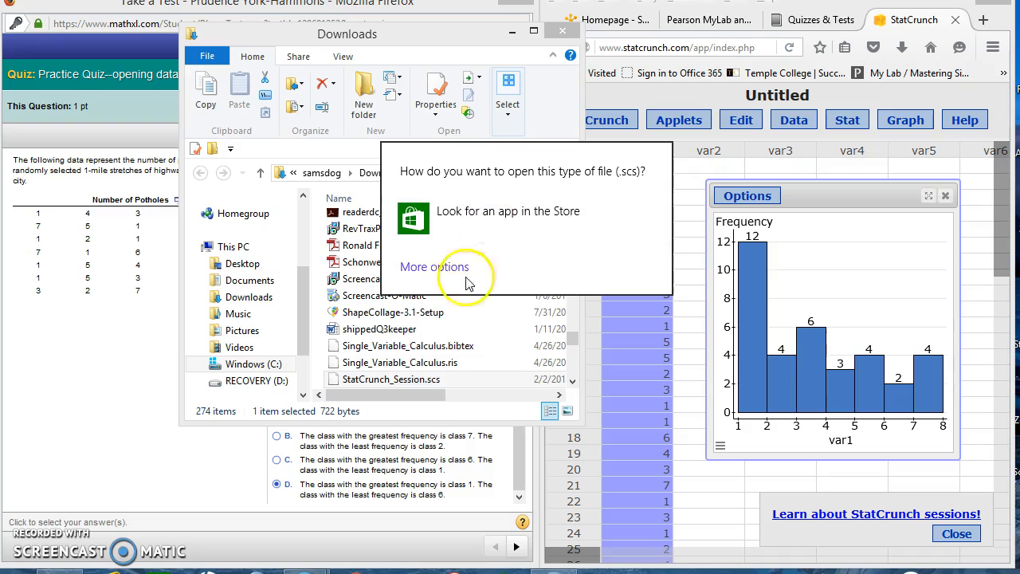
click(414, 385)
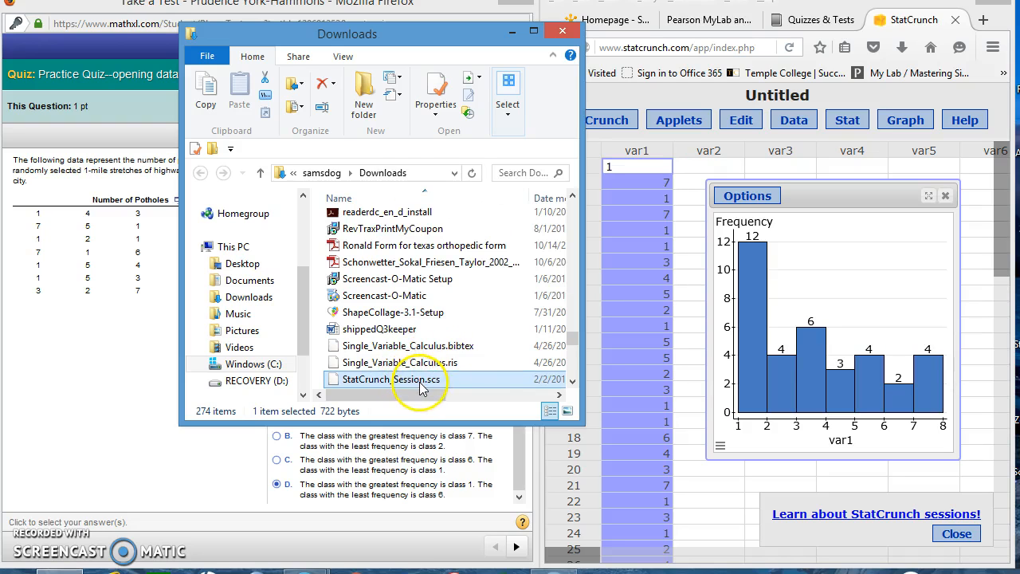
click(390, 381)
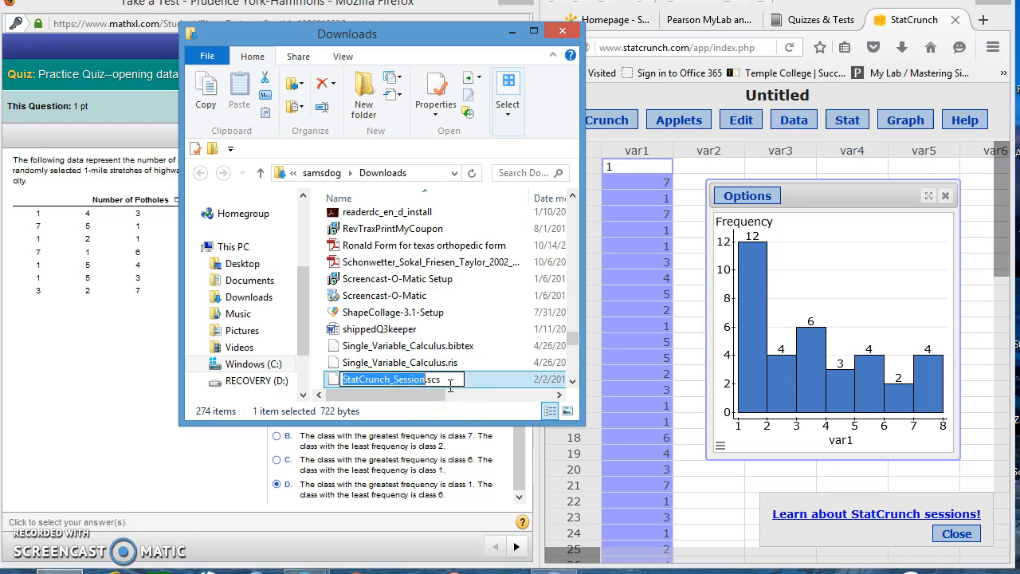
text(Q)
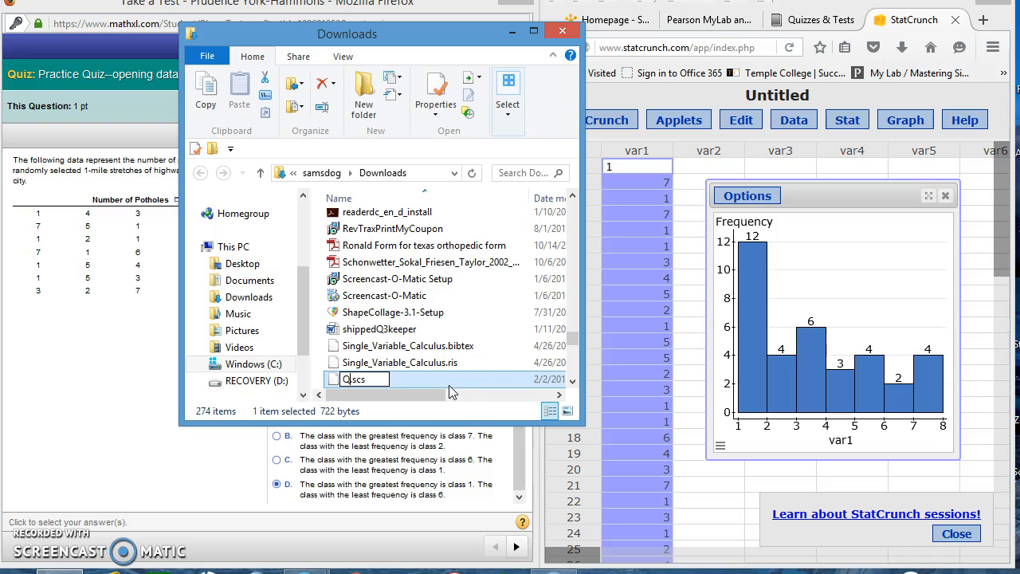
text(1 Practice)
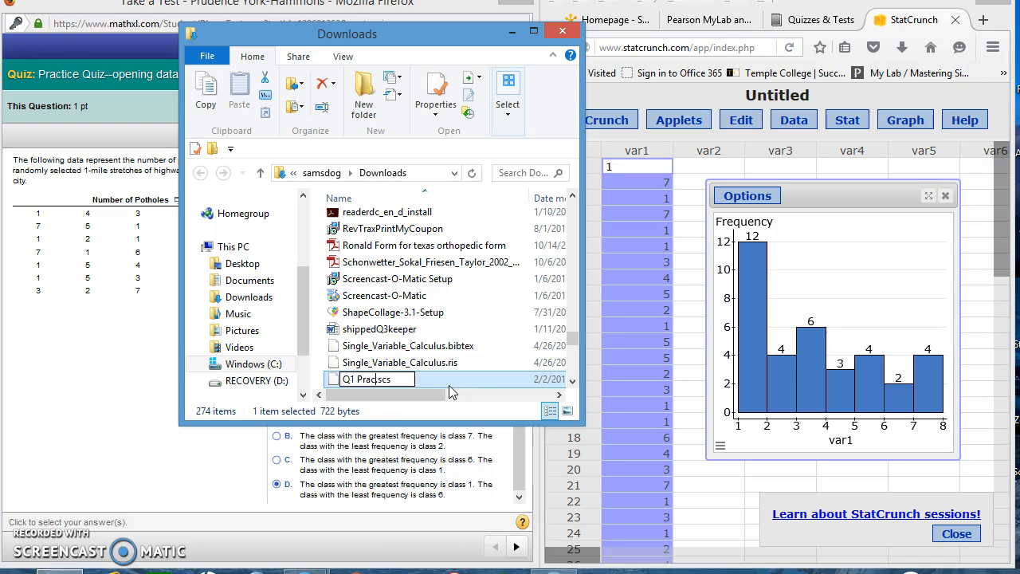
click(310, 206)
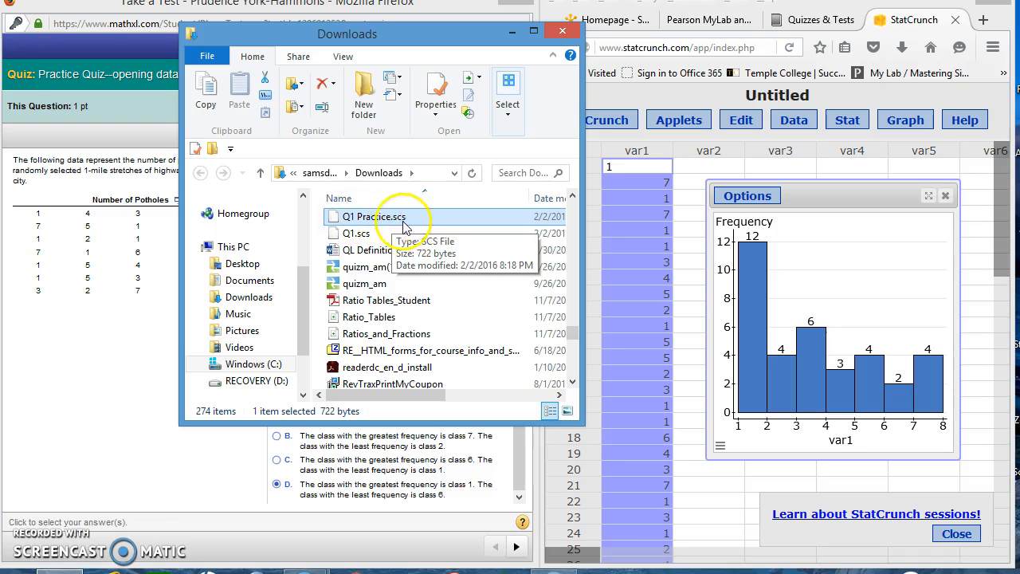
click(563, 34)
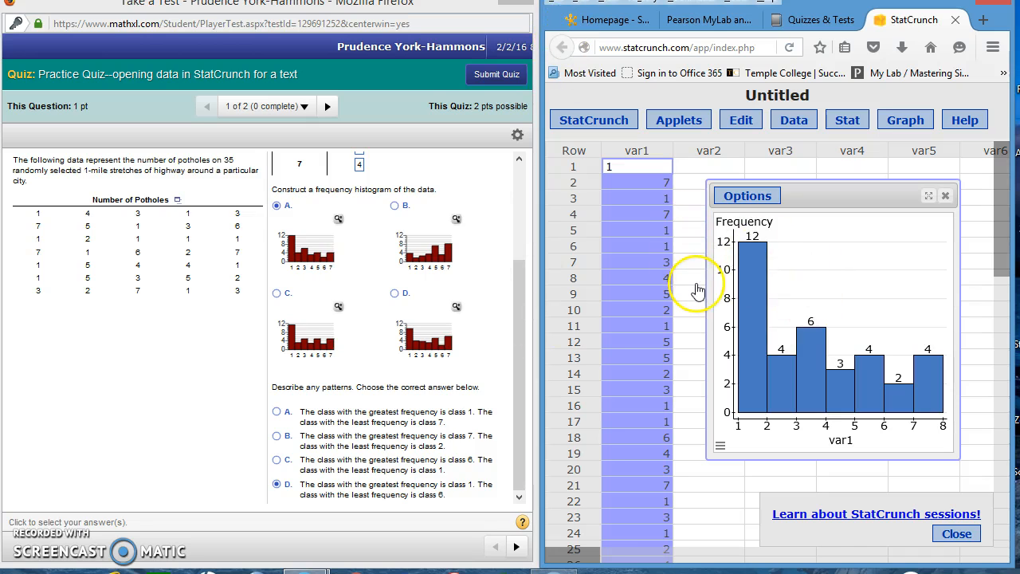
Open a new blank data table in StatCrunch and go to question 2 of the quiz.
click(589, 124)
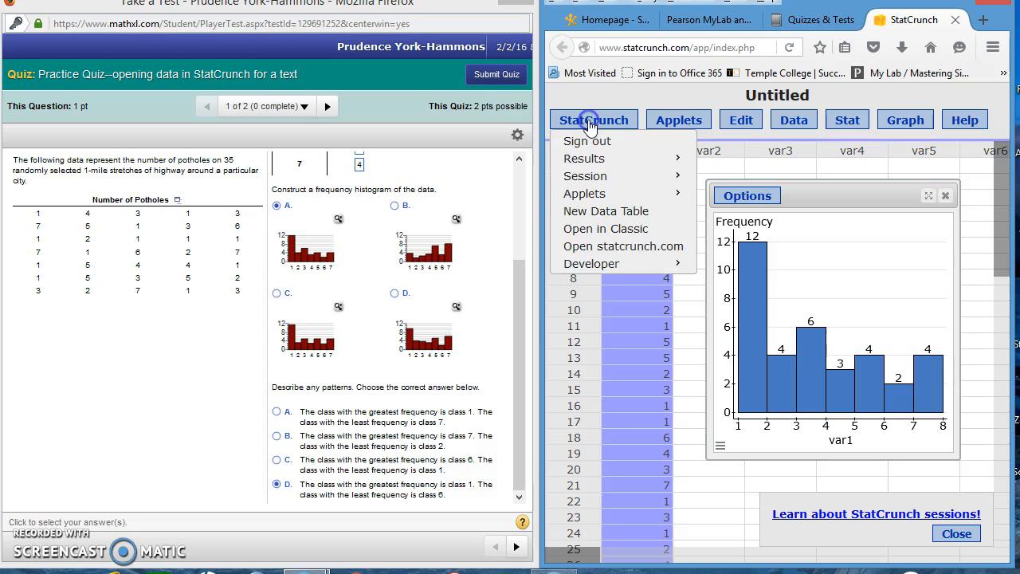
click(587, 211)
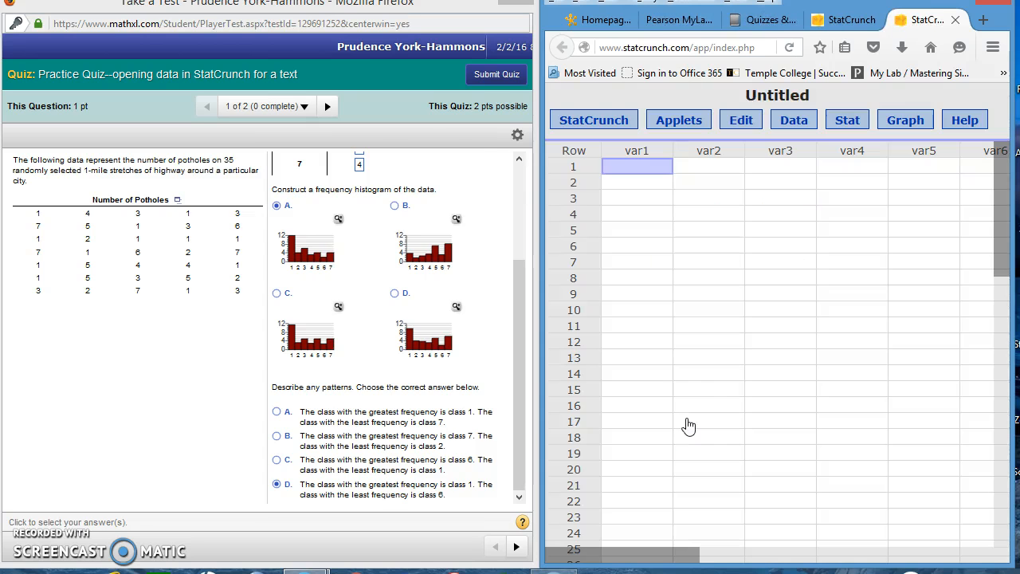
click(345, 221)
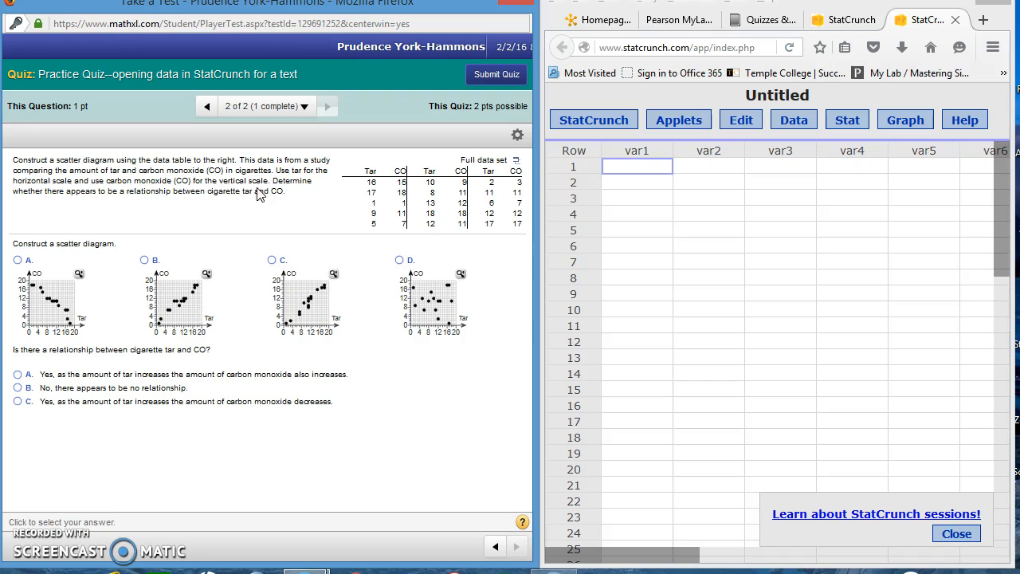
Display question 2's full tar and CO data set as copyable text with the Tab delimiter.
click(516, 164)
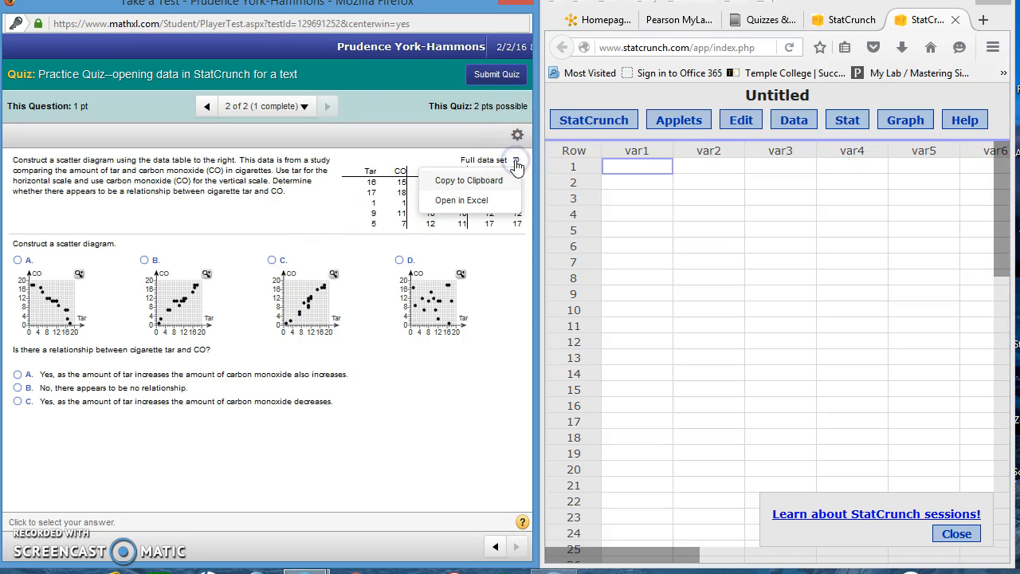
click(466, 180)
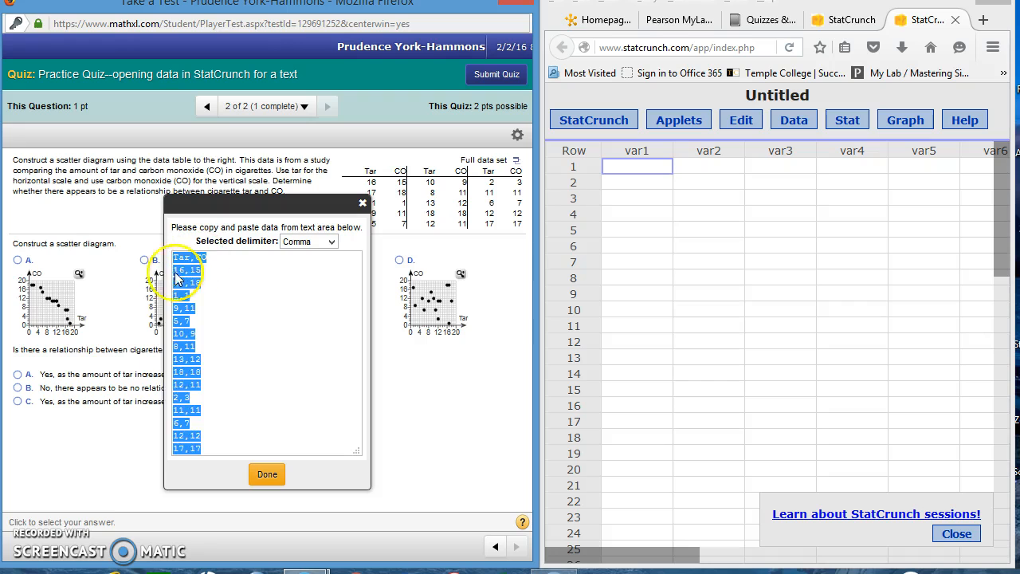
click(332, 242)
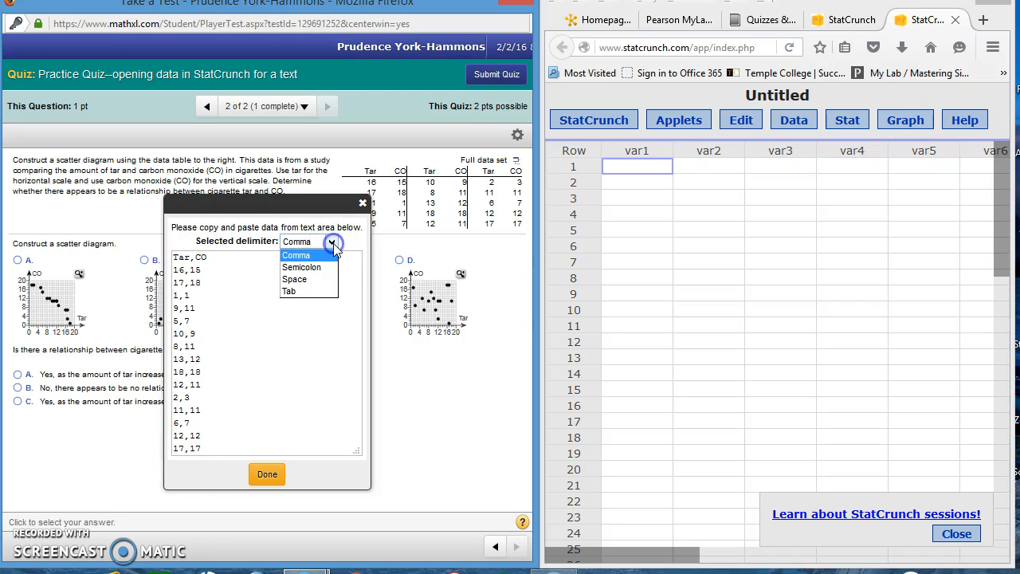
click(294, 293)
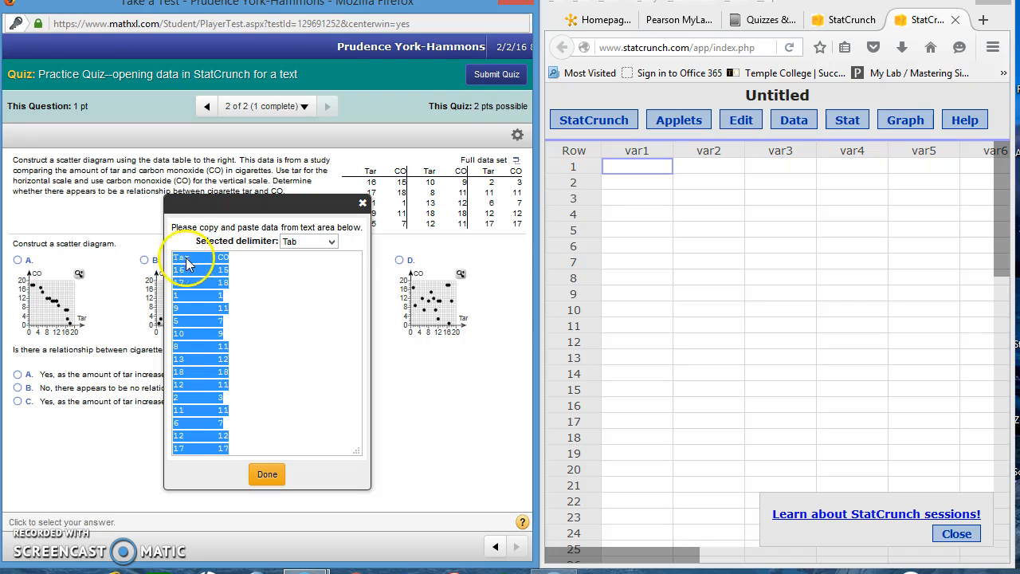
Paste the tab-delimited tar and CO data starting at the var1 heading, and undo the paste.
click(635, 151)
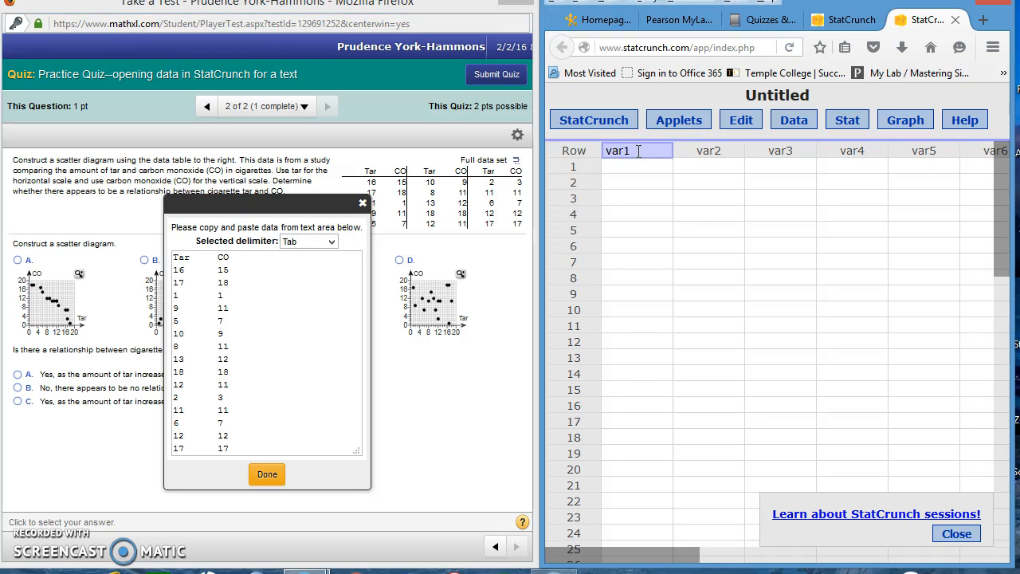
key(ctrl+v)
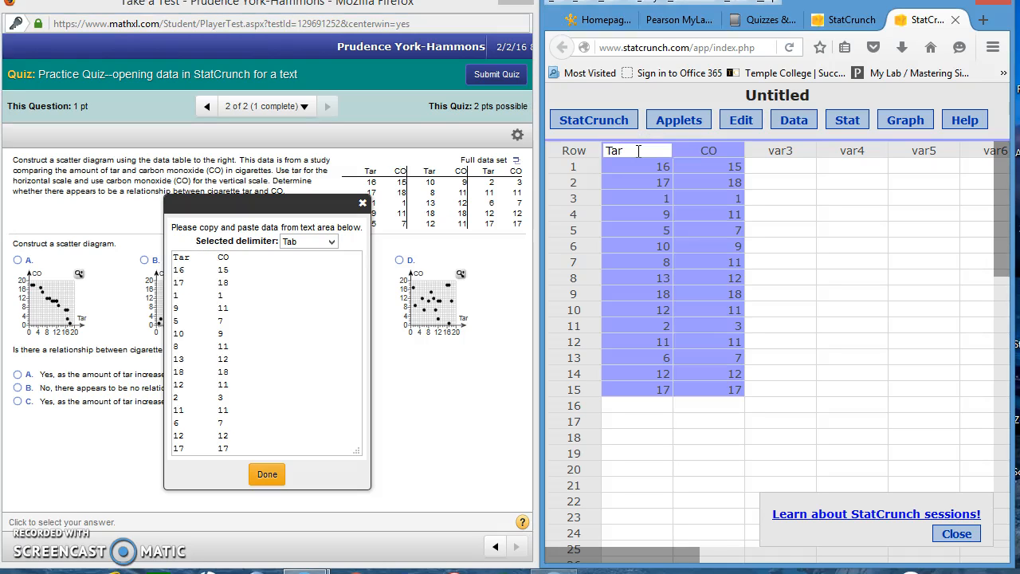
click(785, 197)
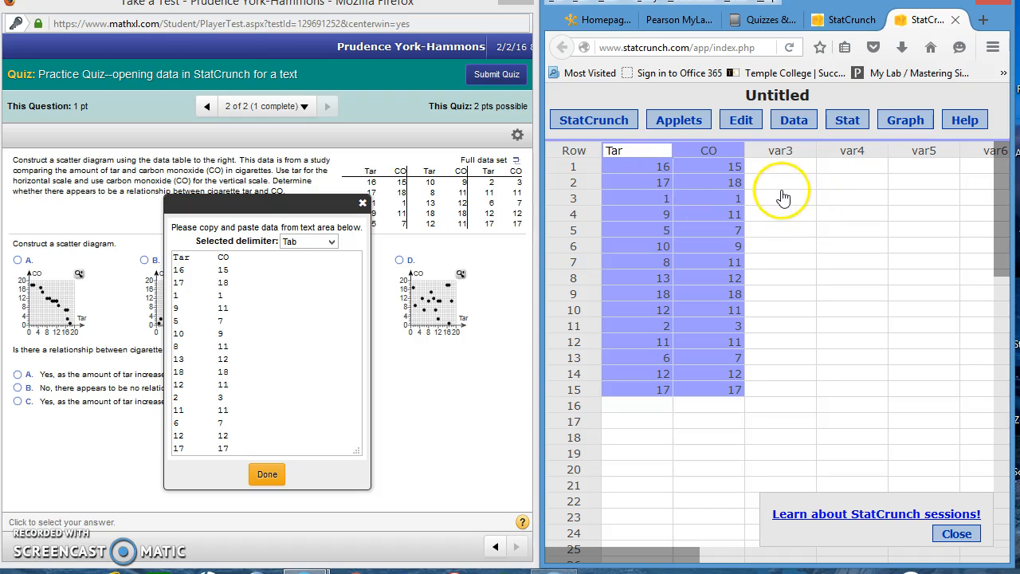
click(784, 198)
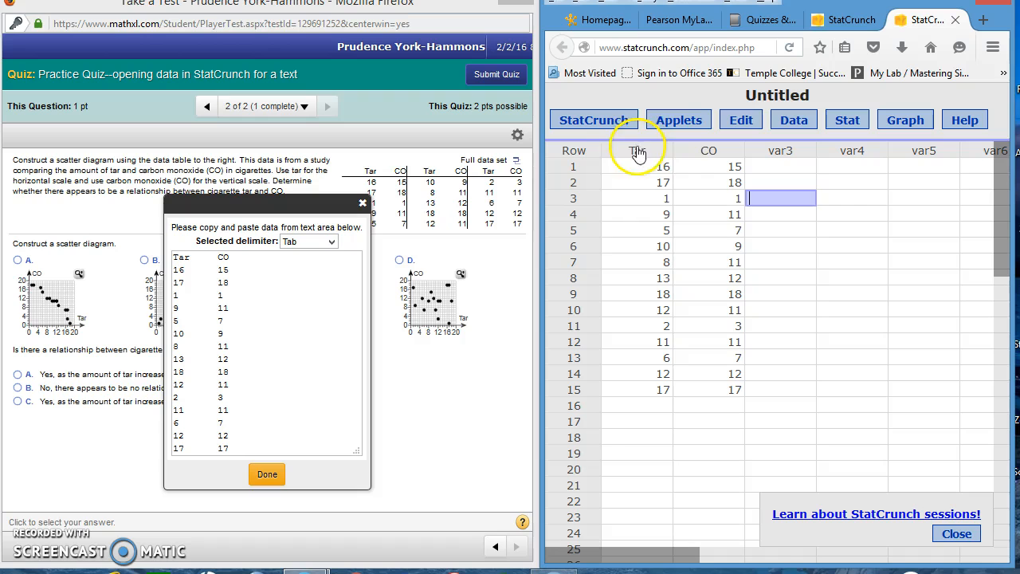
click(740, 121)
click(750, 141)
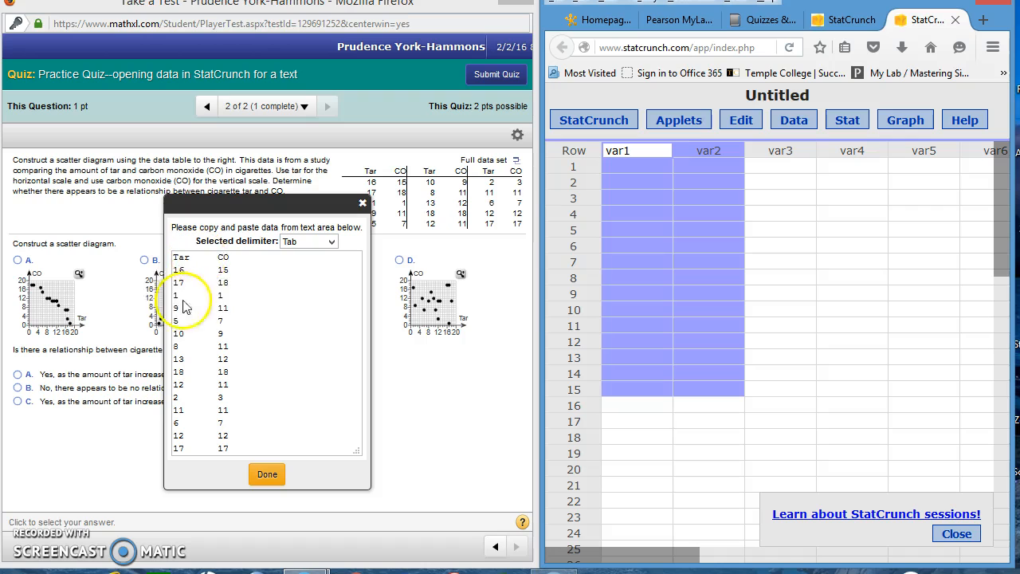
Copy all of the tab-delimited tar and CO data, headings included, and paste it into StatCrunch starting at the var1 heading.
click(224, 283)
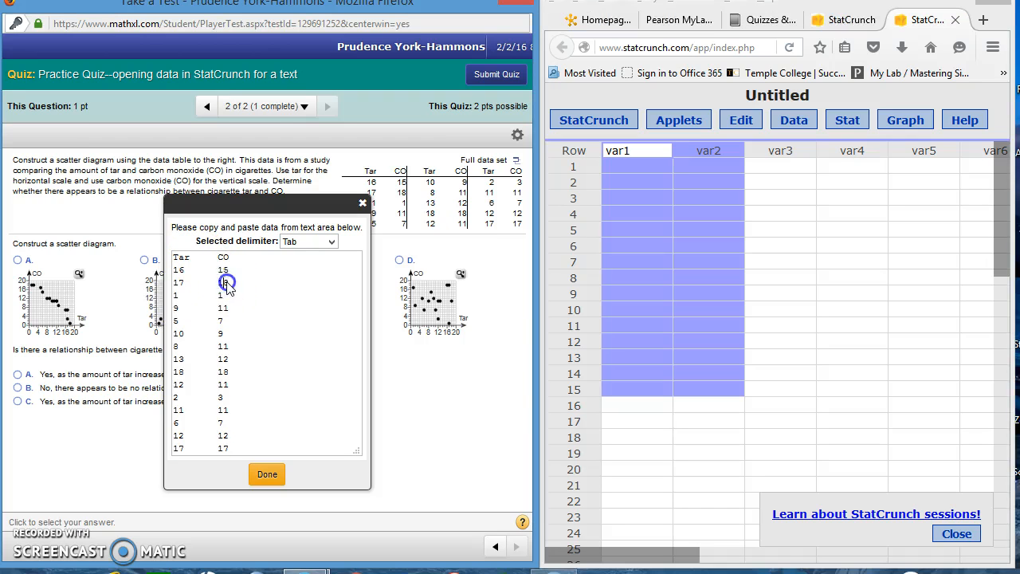
click(330, 241)
click(312, 291)
click(182, 263)
key(ctrl+a)
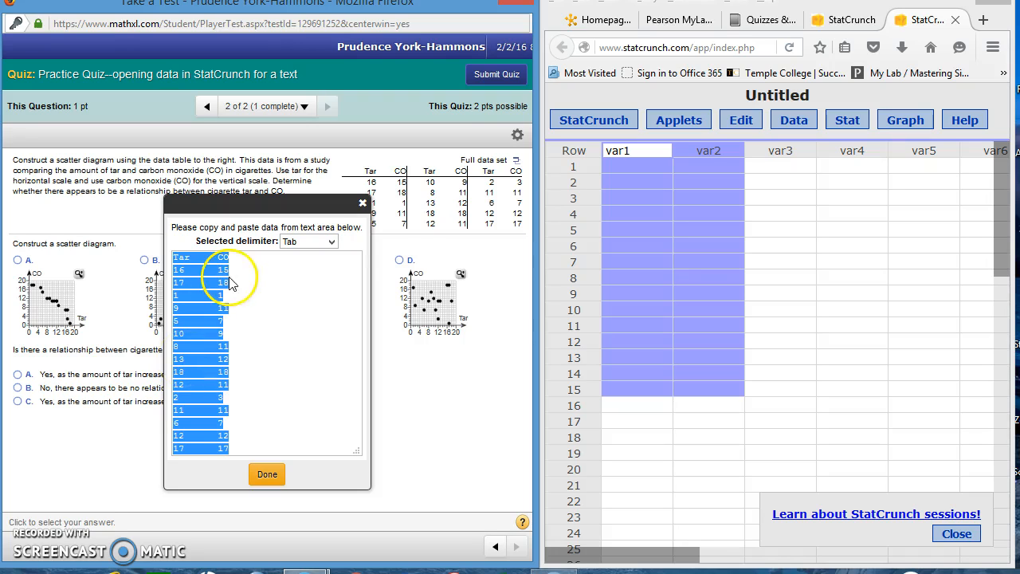
click(637, 167)
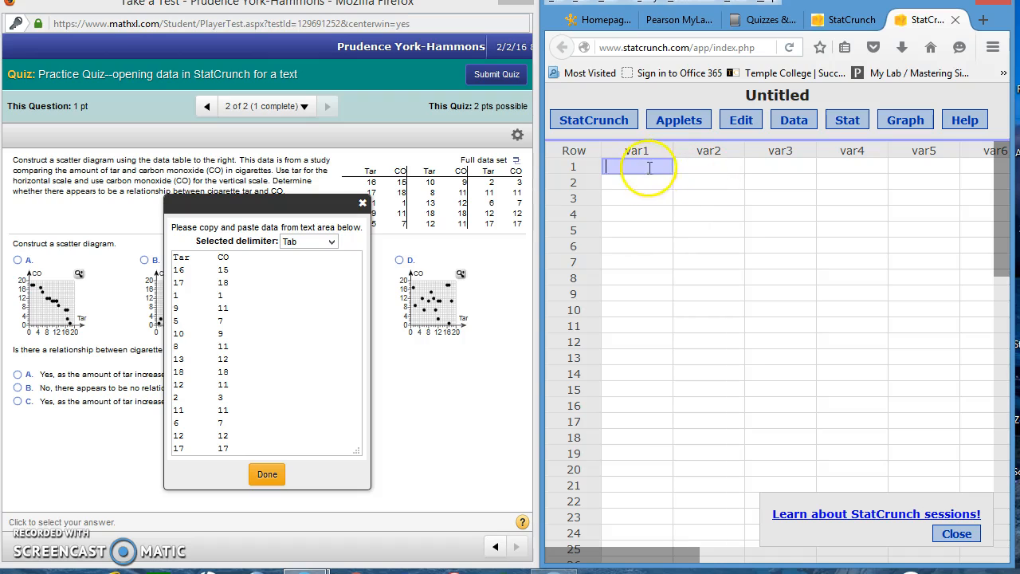
click(637, 149)
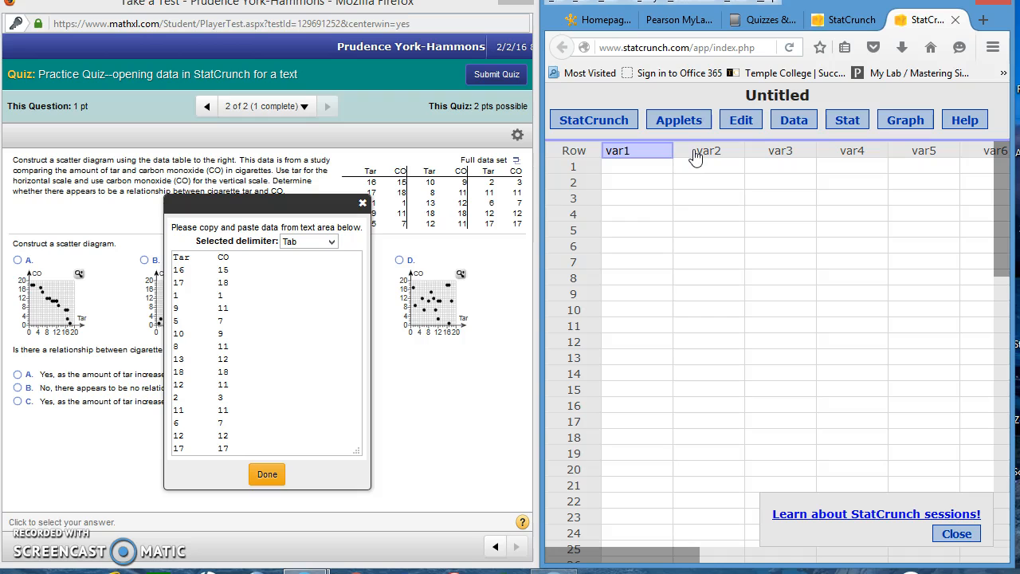
key(ctrl+v)
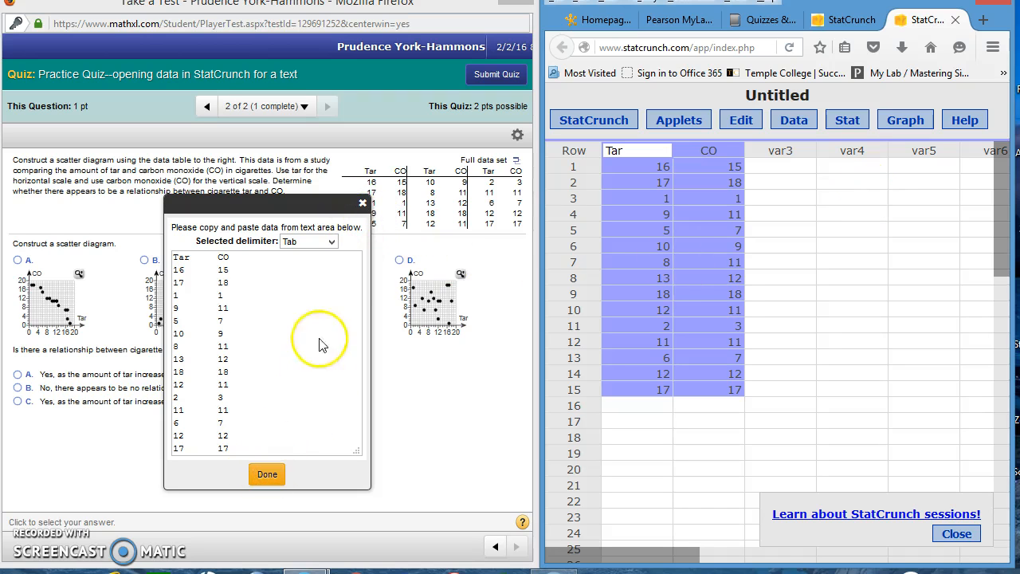
click(363, 203)
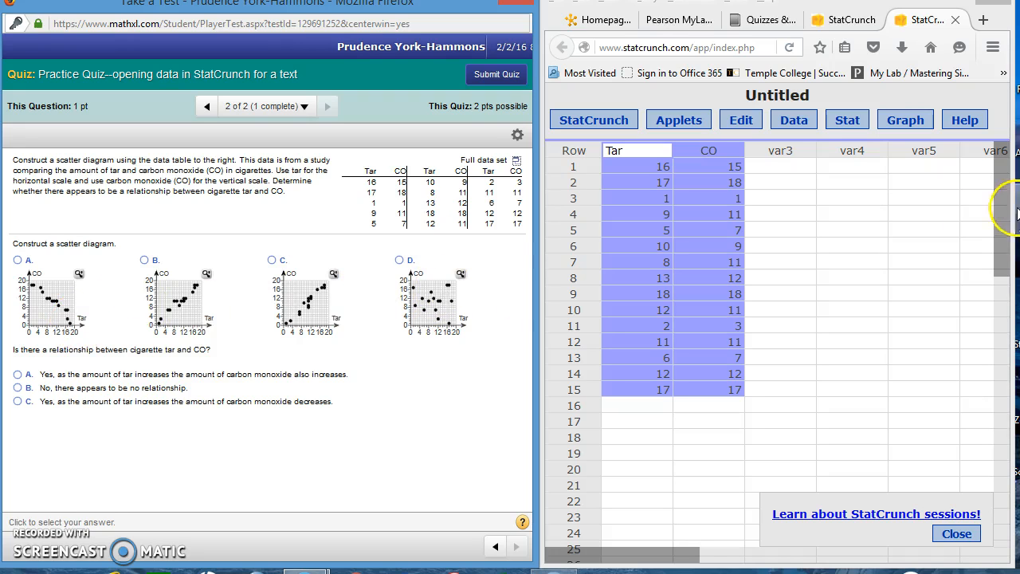
Create a scatter plot with Tar as the X variable and CO as the Y variable, displayed as points.
click(905, 119)
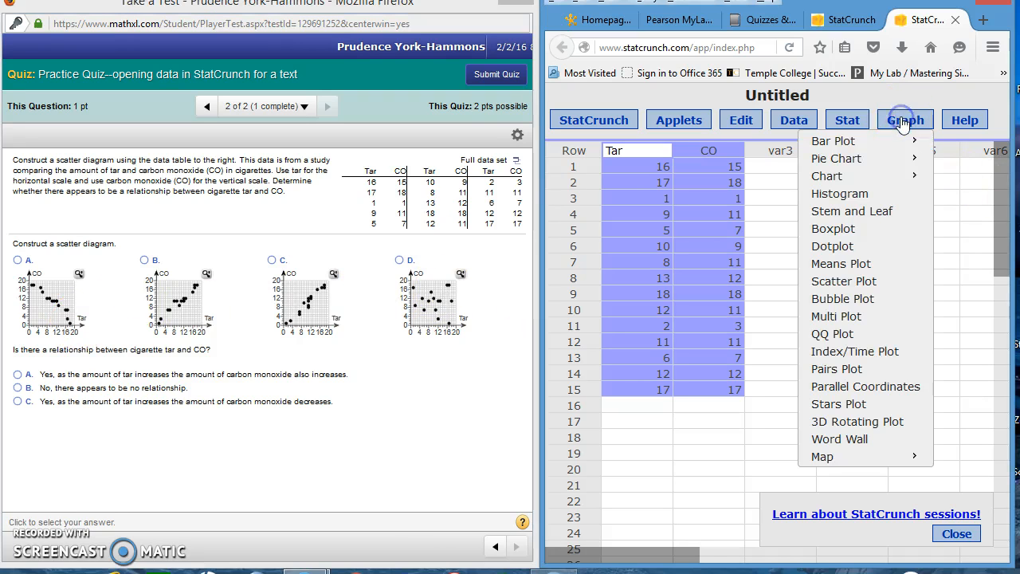
click(830, 286)
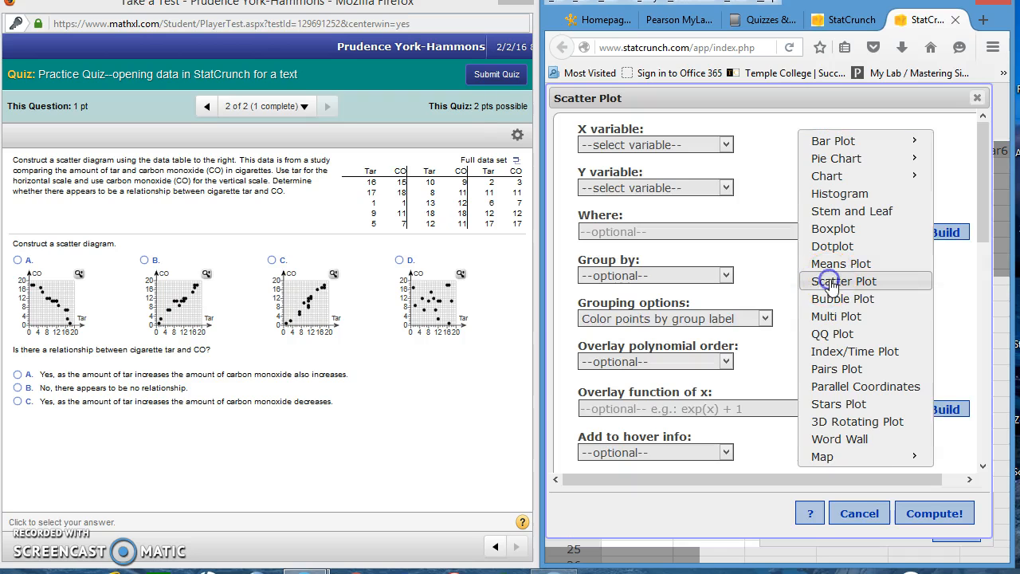
click(726, 148)
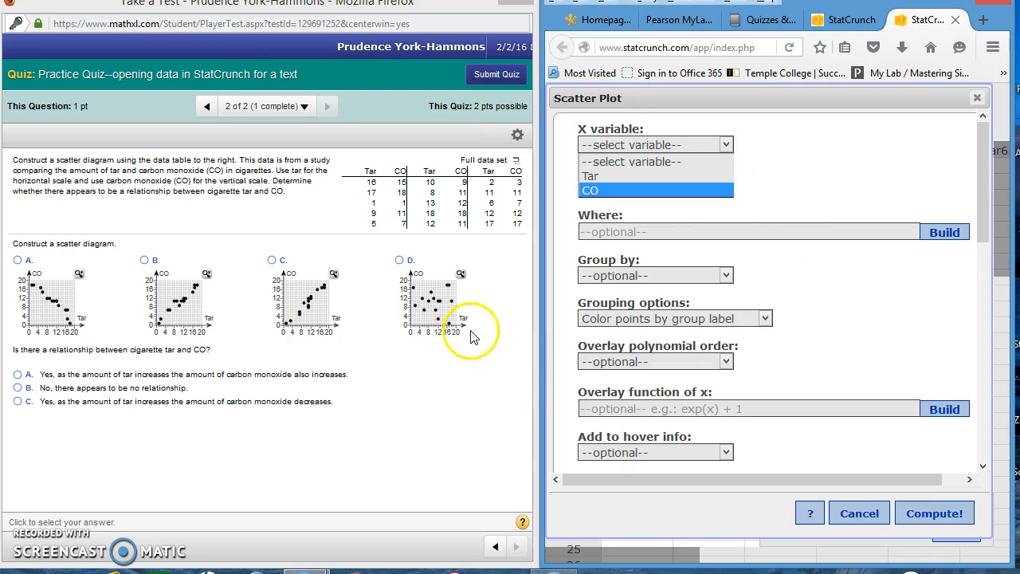
click(622, 177)
click(631, 188)
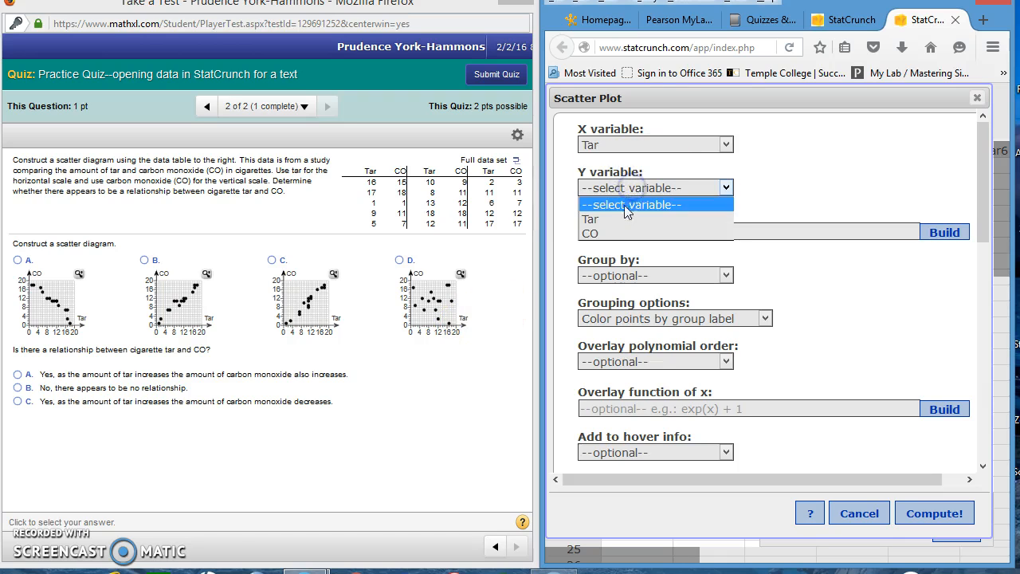
click(608, 235)
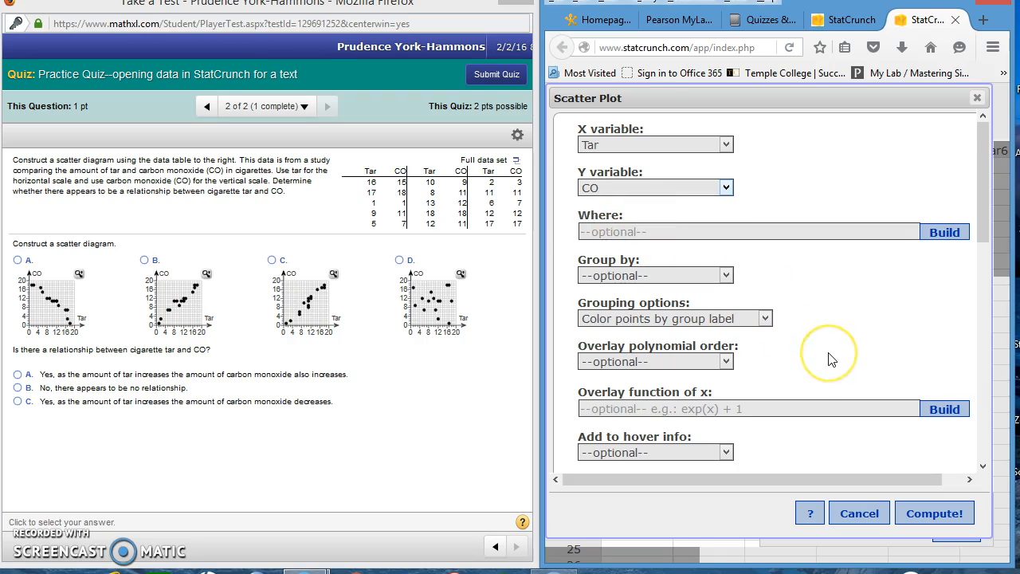
scroll(829, 359, down, 5)
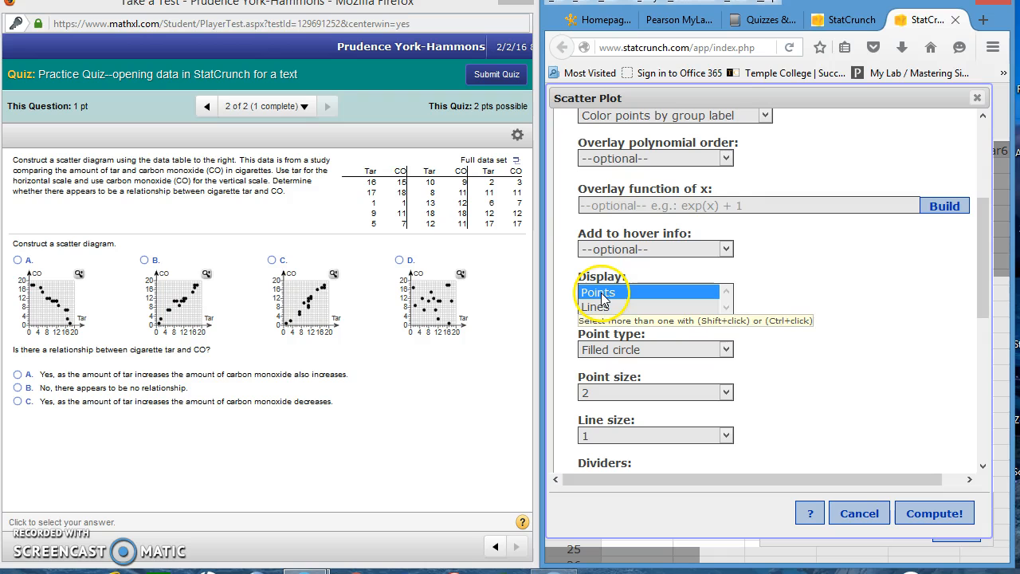
scroll(806, 365, down, 3)
scroll(807, 367, down, 3)
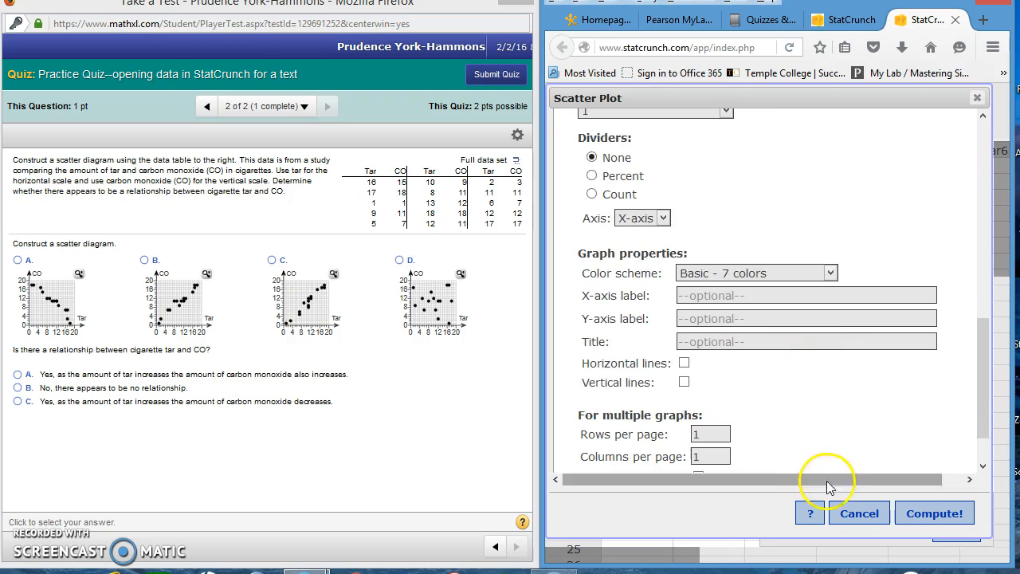
click(934, 514)
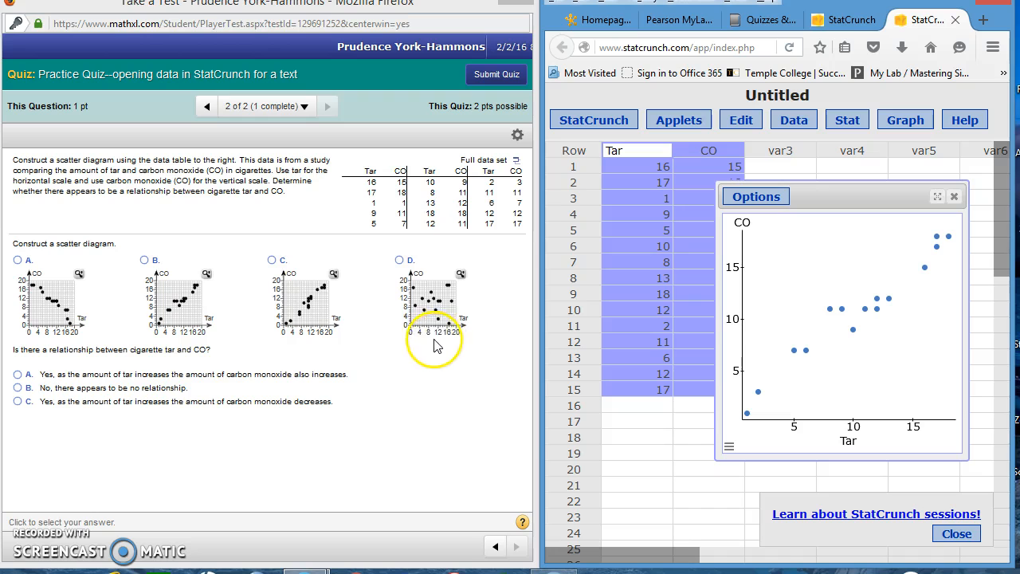
Set the scatter plot's X-axis to a minimum of 0 and a maximum of 20.
click(728, 446)
click(749, 466)
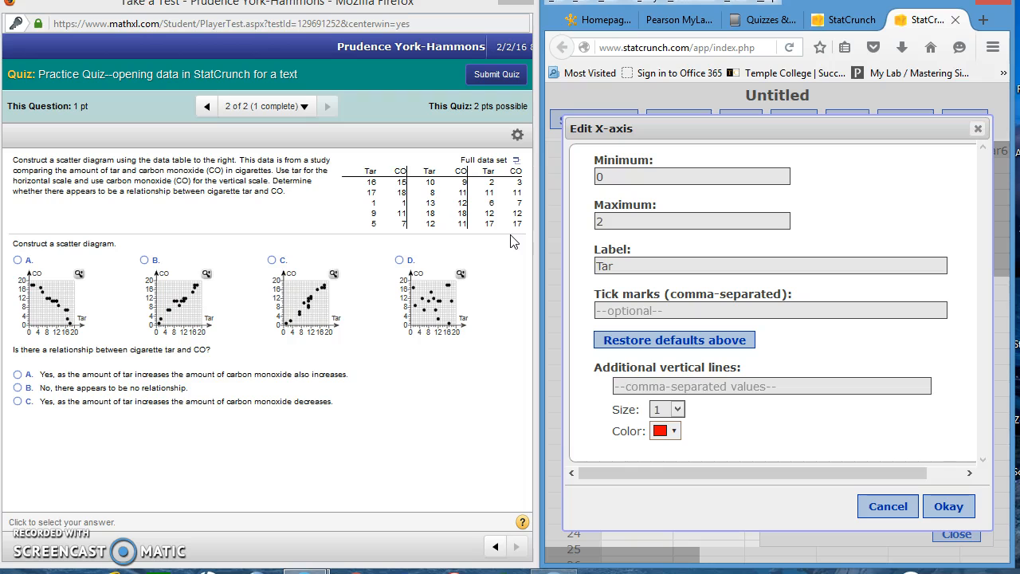
click(948, 509)
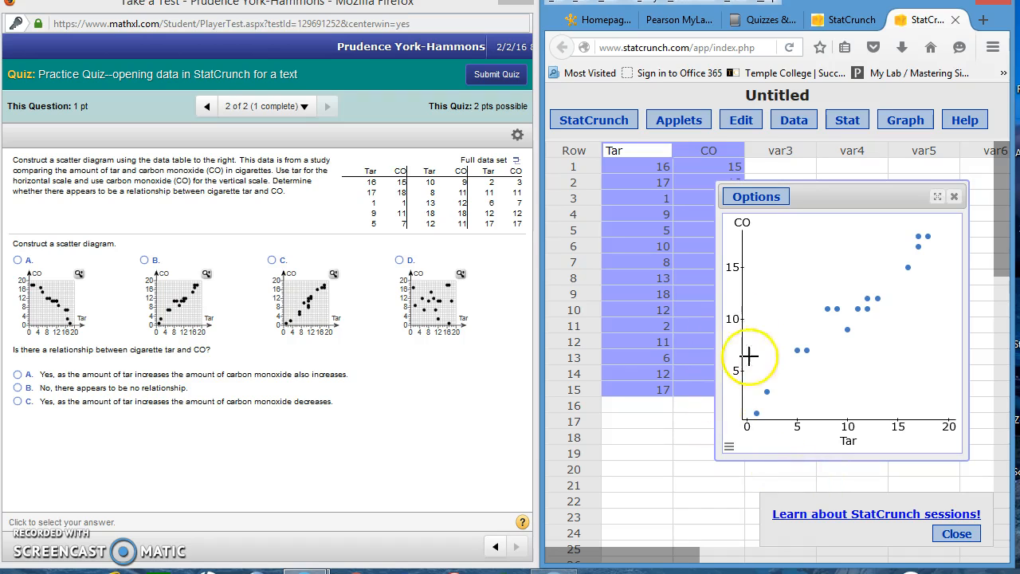
Set the scatter plot's Y-axis to a minimum of 0 and a maximum of 20.
click(731, 451)
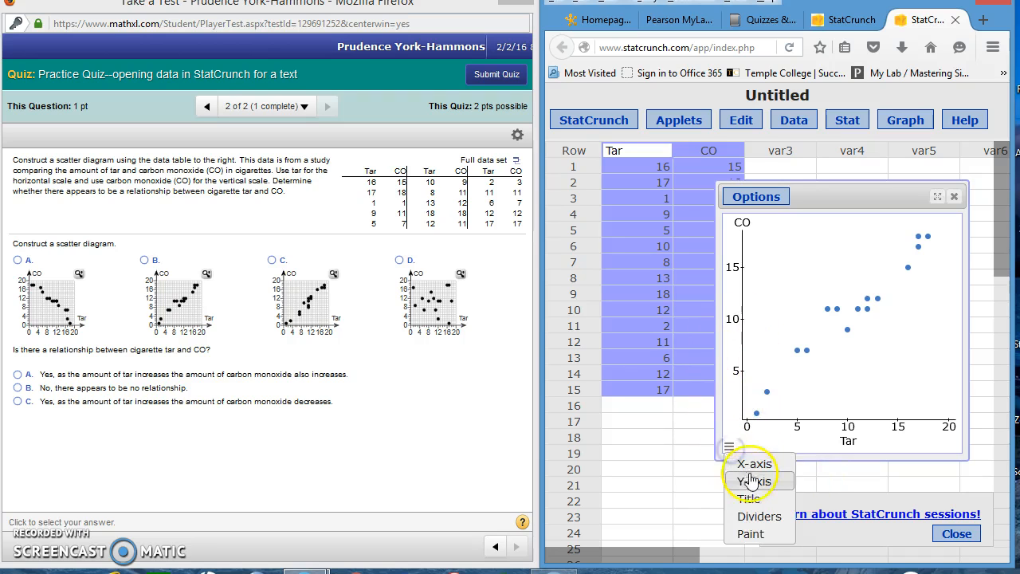
click(752, 481)
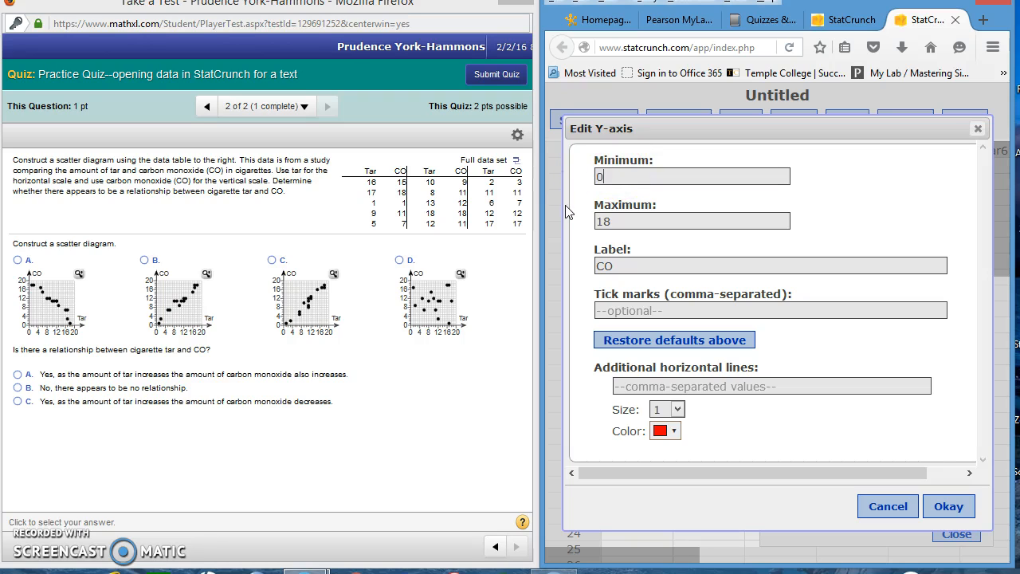
drag(583, 220, 669, 219)
click(945, 513)
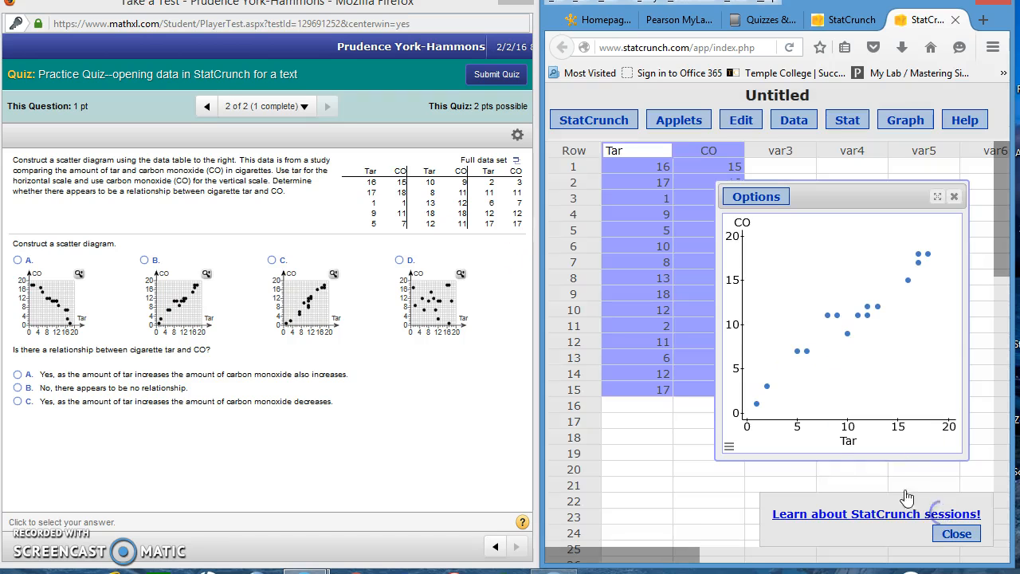
click(730, 450)
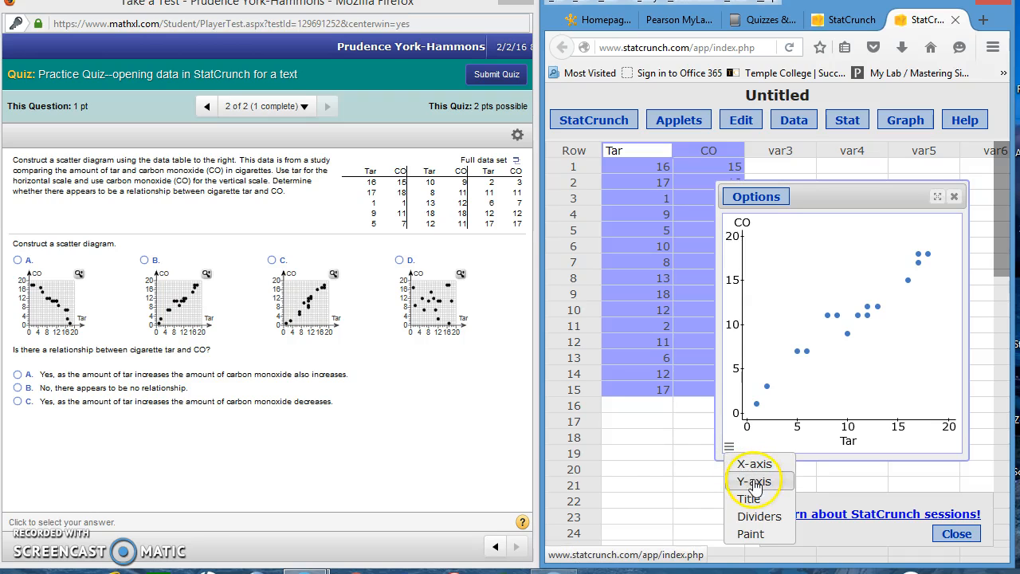
click(668, 465)
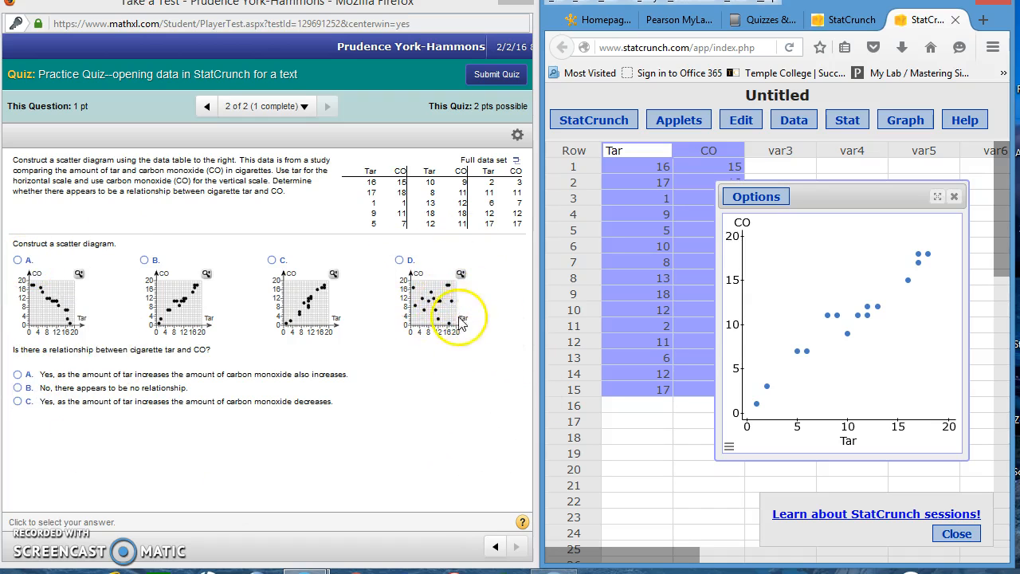
Enlarge answer graph B to compare it with the StatCrunch plot, and choose B as the scatter diagram.
click(208, 274)
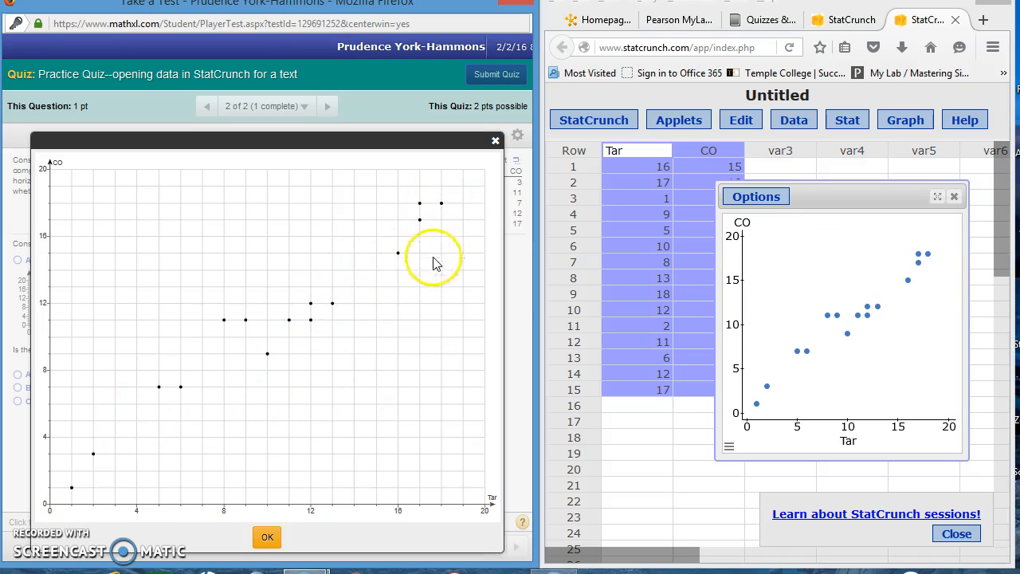
click(268, 538)
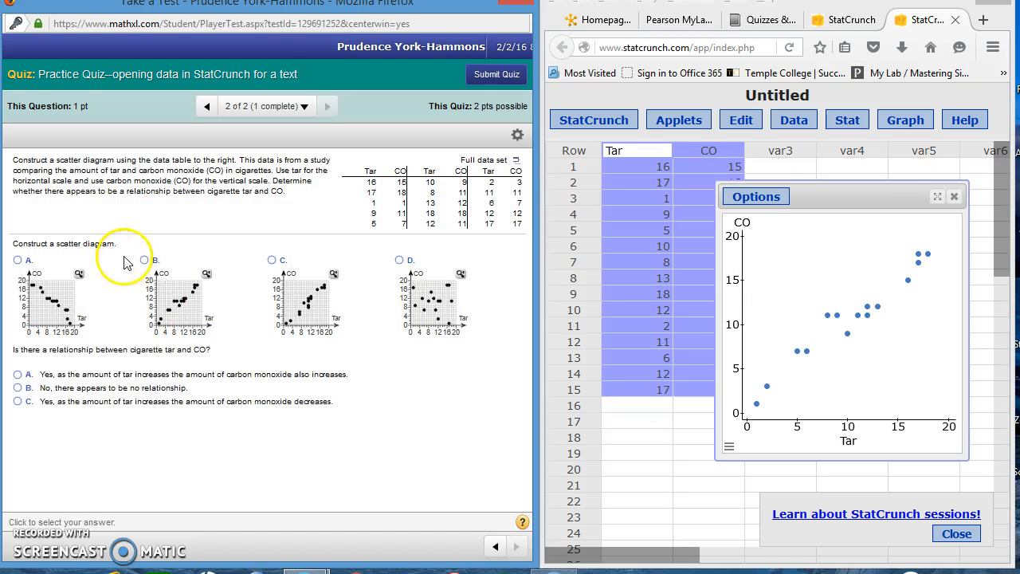
click(145, 259)
click(162, 453)
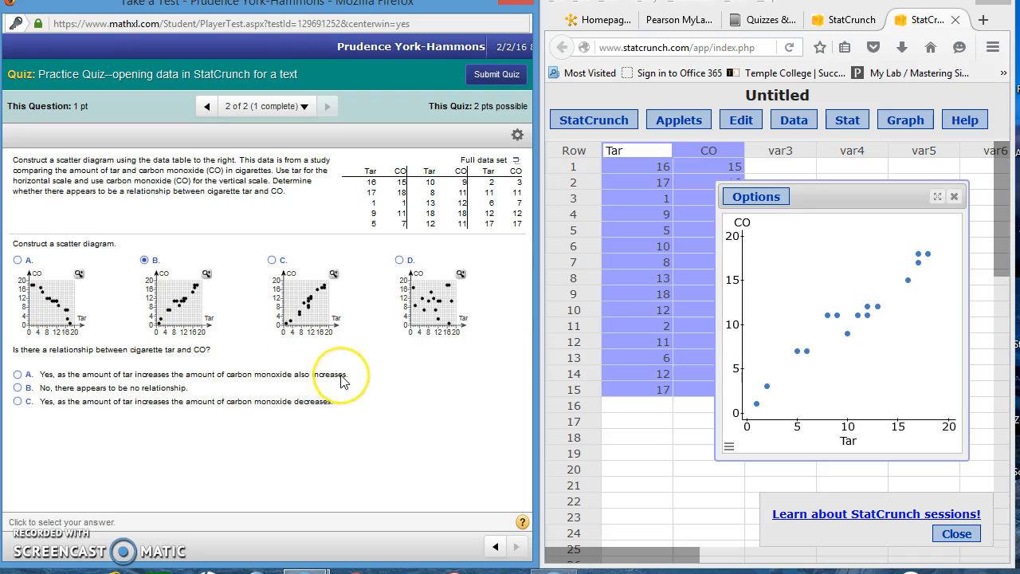
Answer that carbon monoxide also increases as tar increases, uncover the CO column beside the plot, and submit the quiz.
click(18, 375)
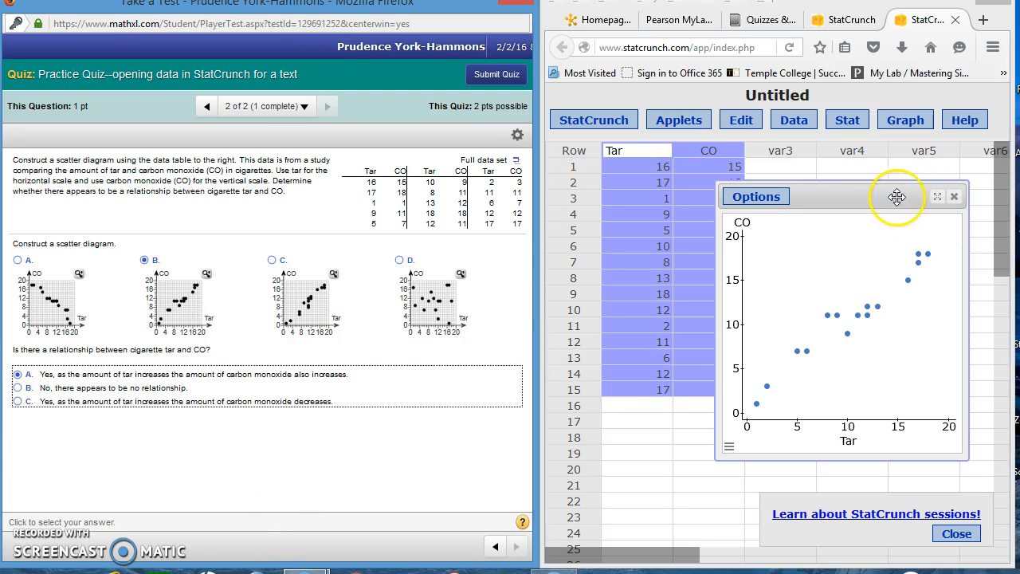
drag(854, 199, 890, 189)
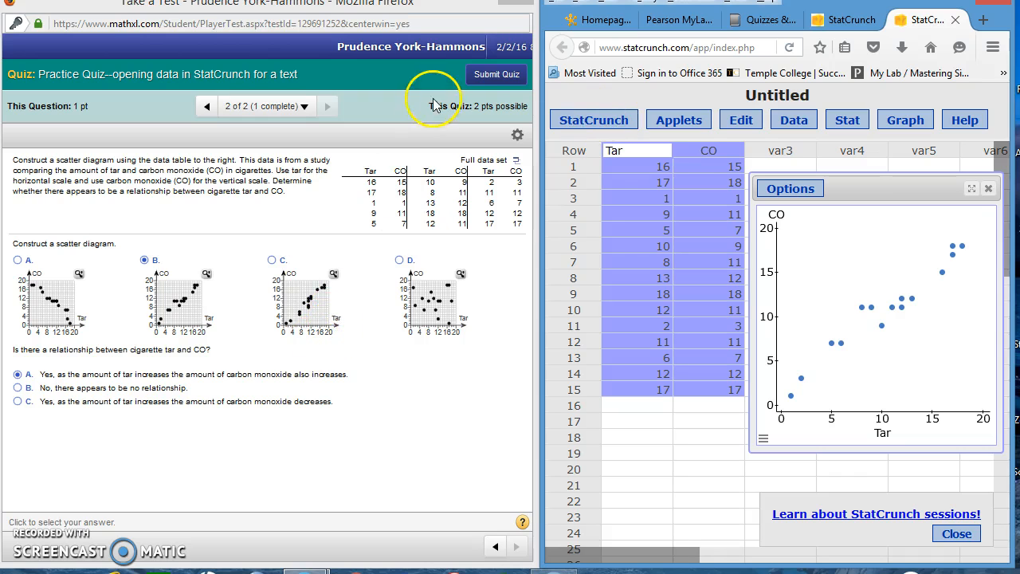
click(496, 74)
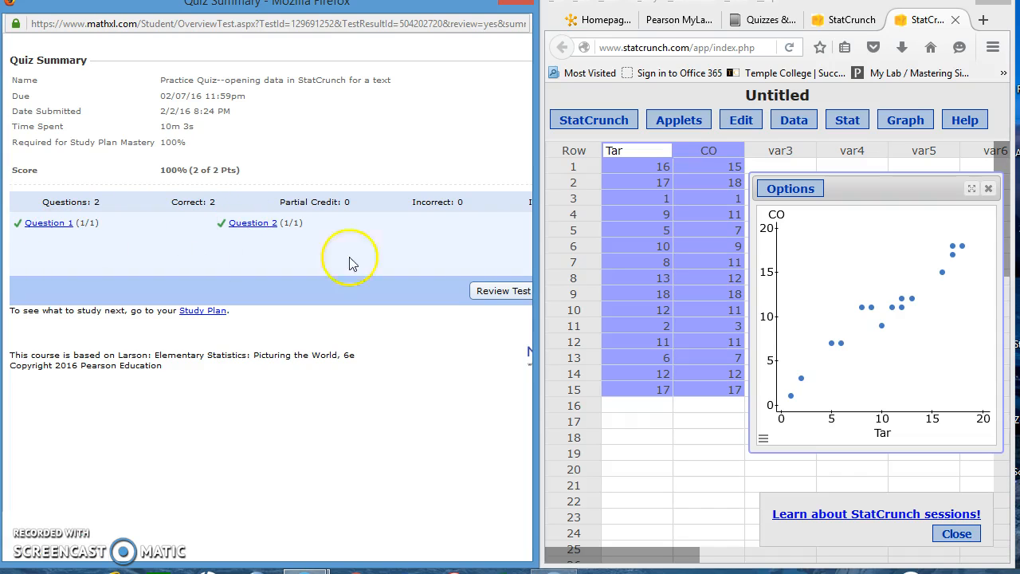
Download the current StatCrunch session as StatCrunch_Session.scs and save the file.
click(603, 126)
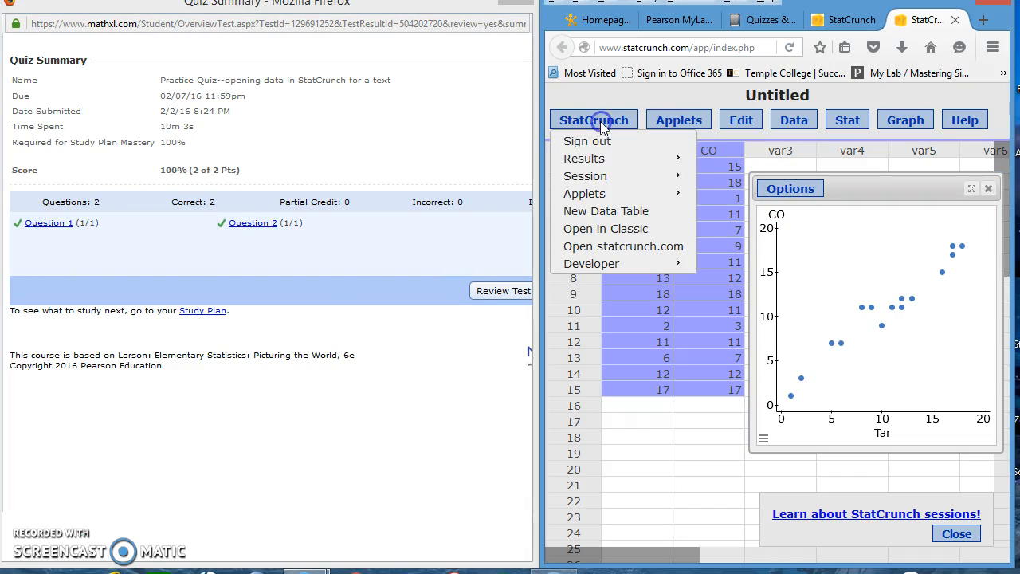
mouse_move(631, 175)
click(715, 180)
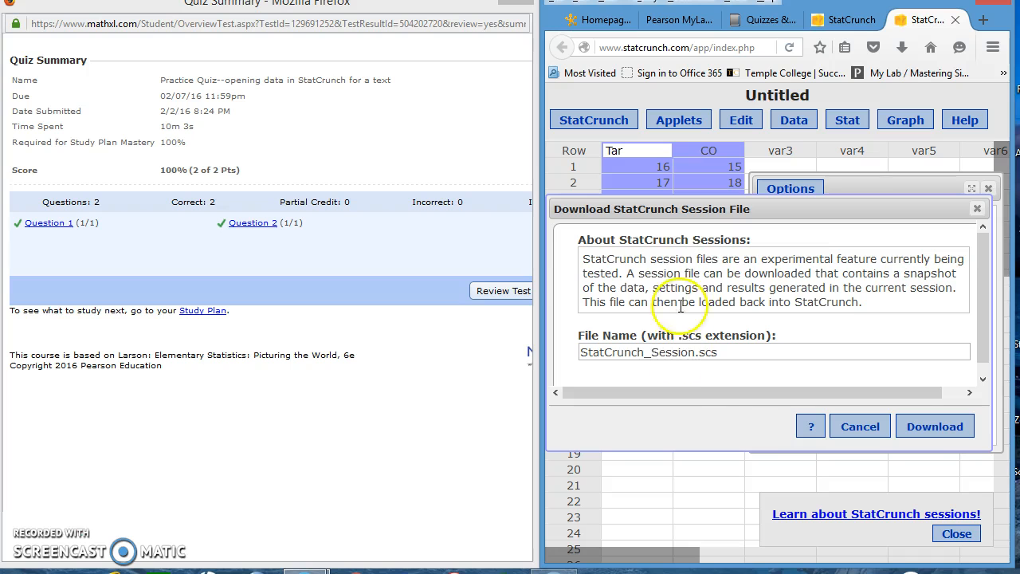
click(927, 429)
click(808, 320)
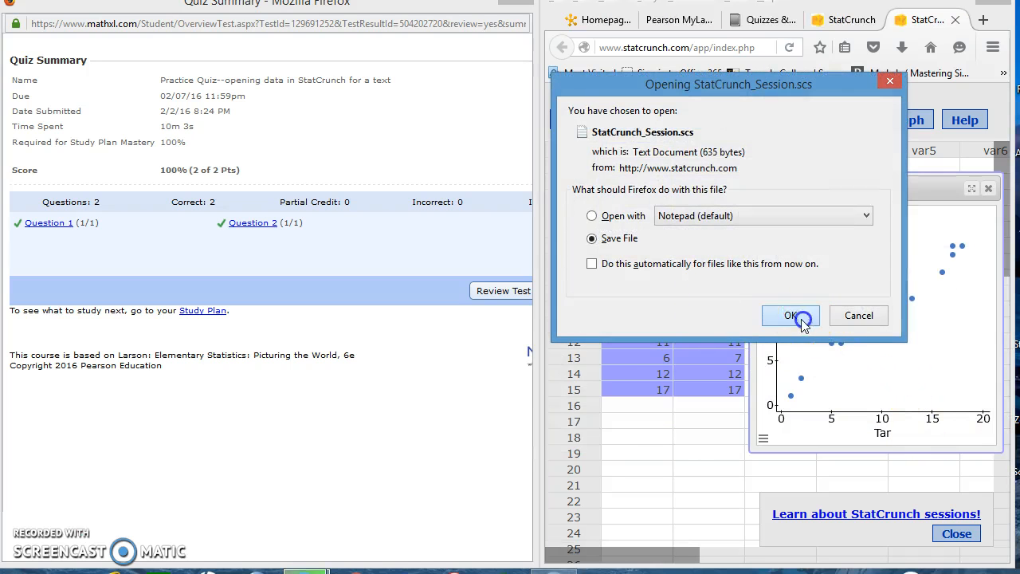
Rename the newly downloaded session file in the Downloads folder as Practice Q2.scs, check it alongside Q1 Practice.scs, and close the folder.
click(904, 48)
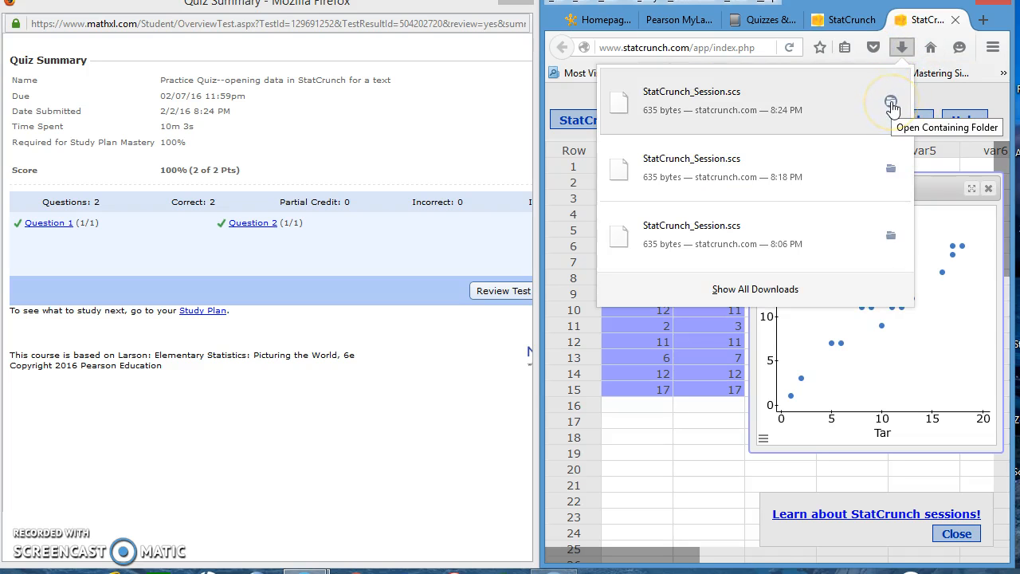
click(892, 103)
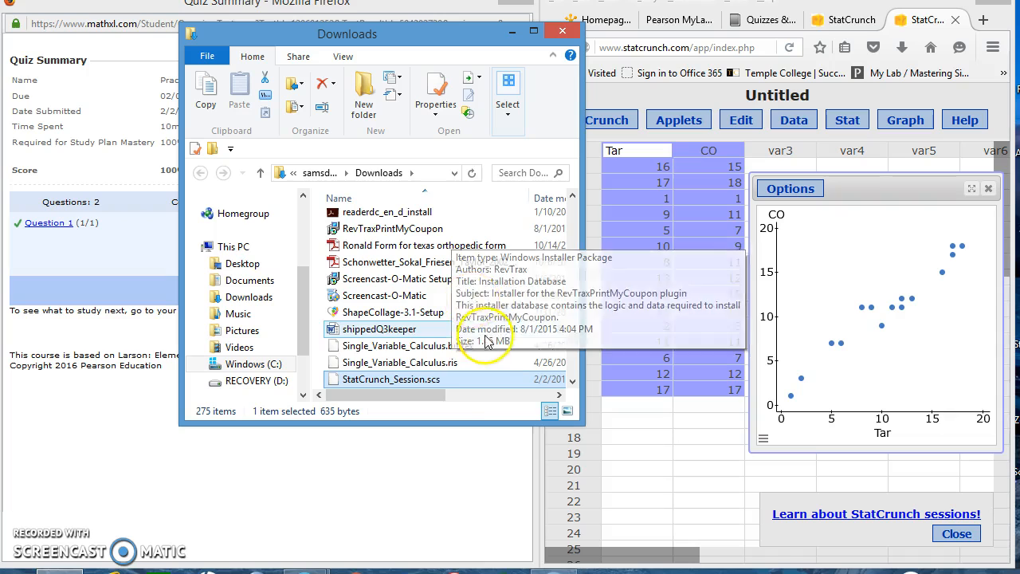
click(412, 381)
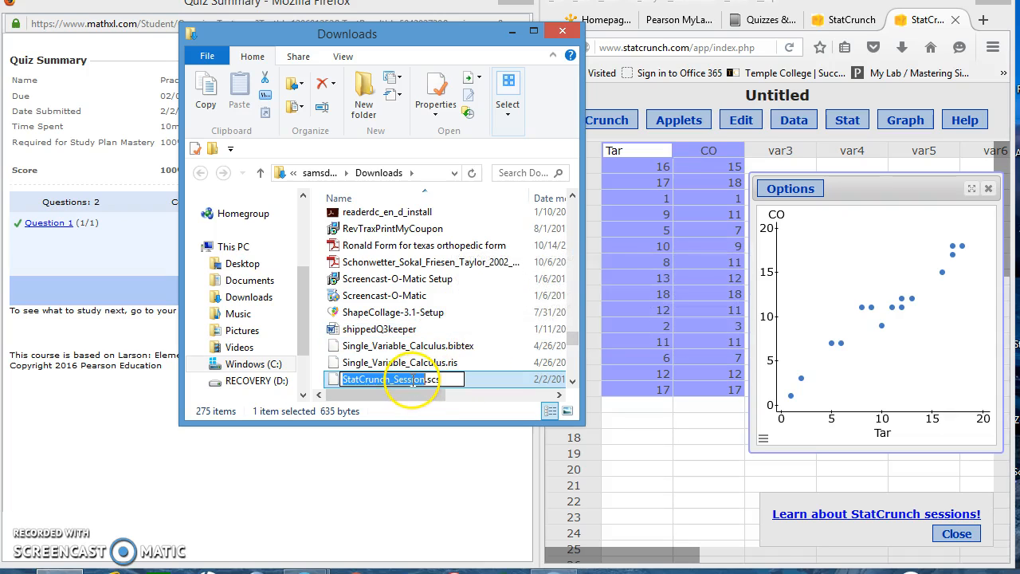
text(Practi)
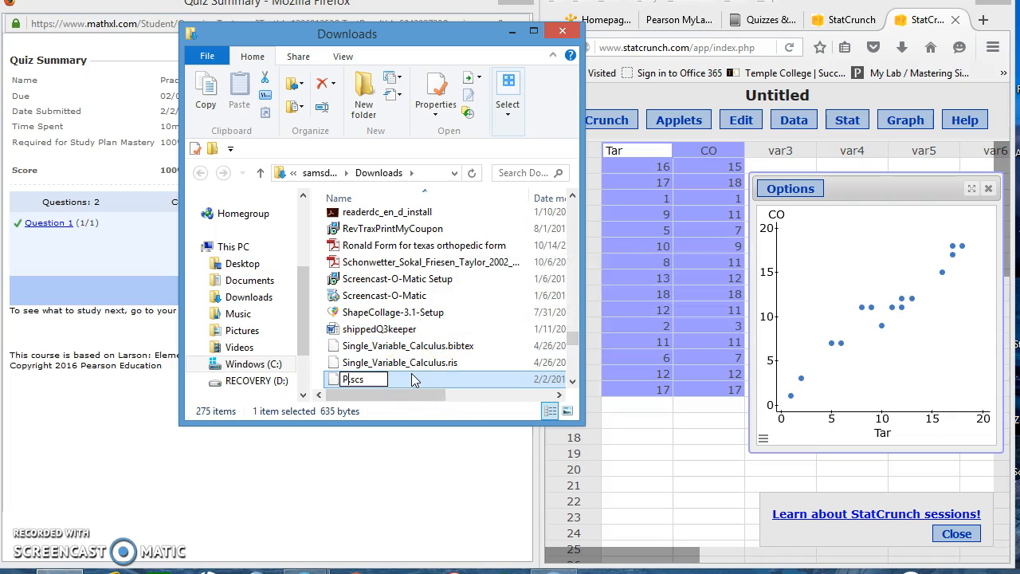
text(c)
click(306, 216)
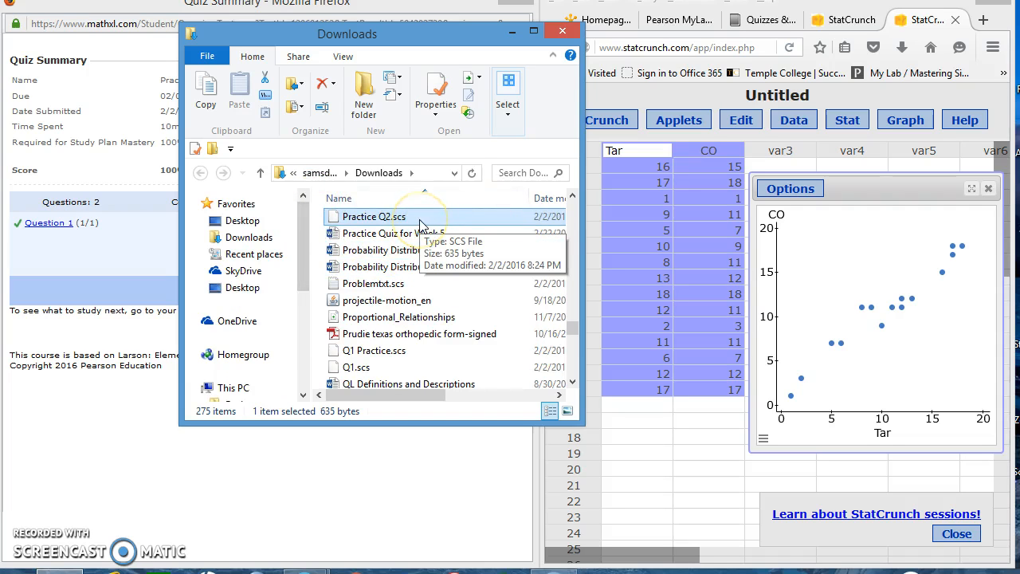
click(367, 355)
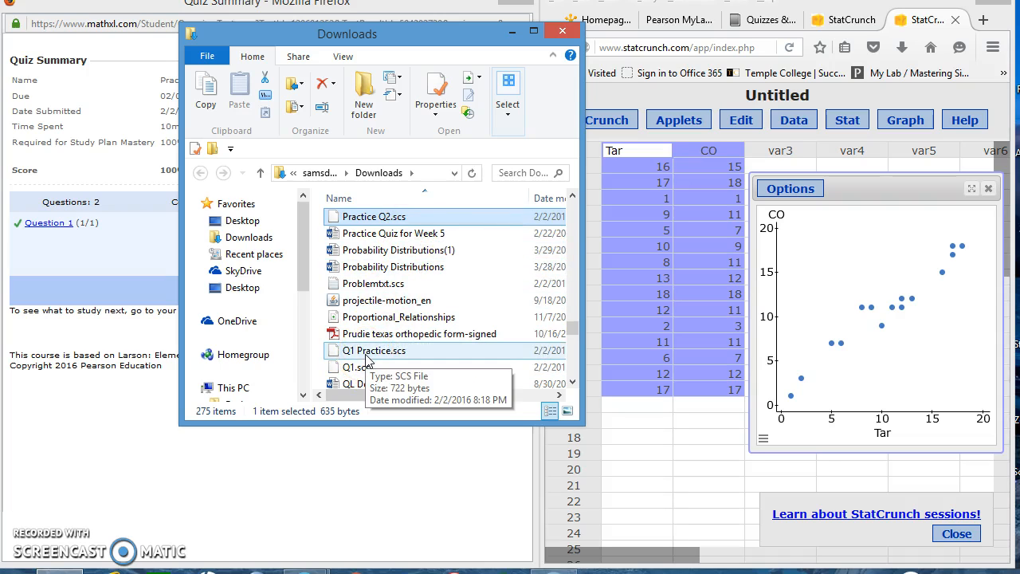
drag(365, 217, 351, 253)
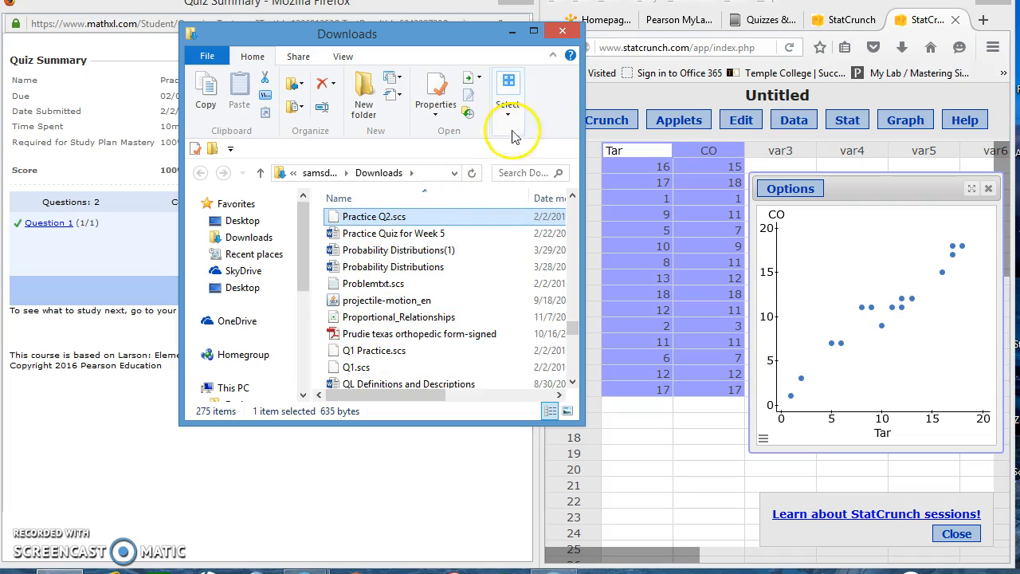
click(563, 31)
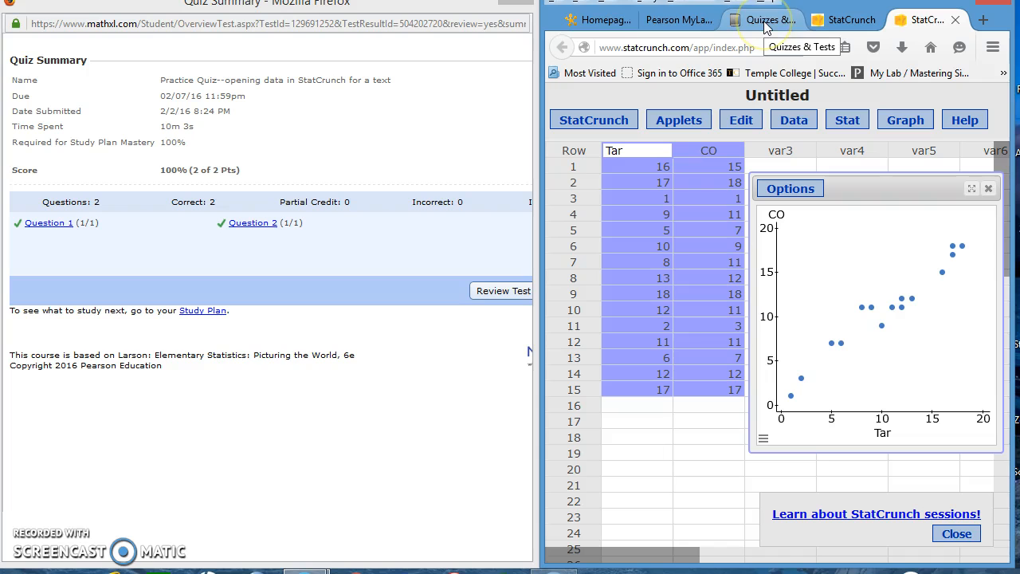
Switch to the course home page and open the Dropbox folder "Practice Uploading StatCrunch Session for Practice Quiz".
click(605, 23)
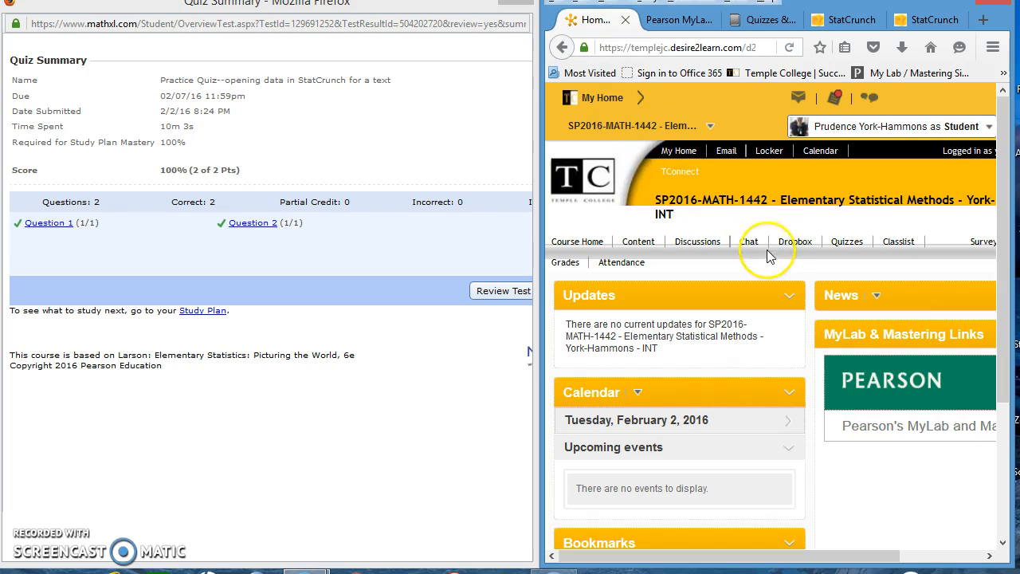
click(796, 242)
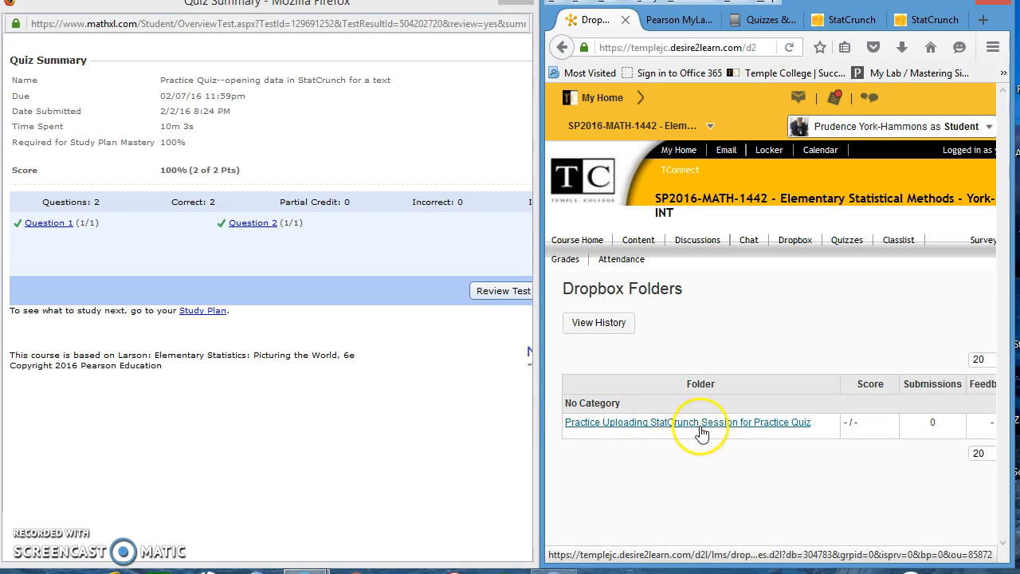
click(677, 424)
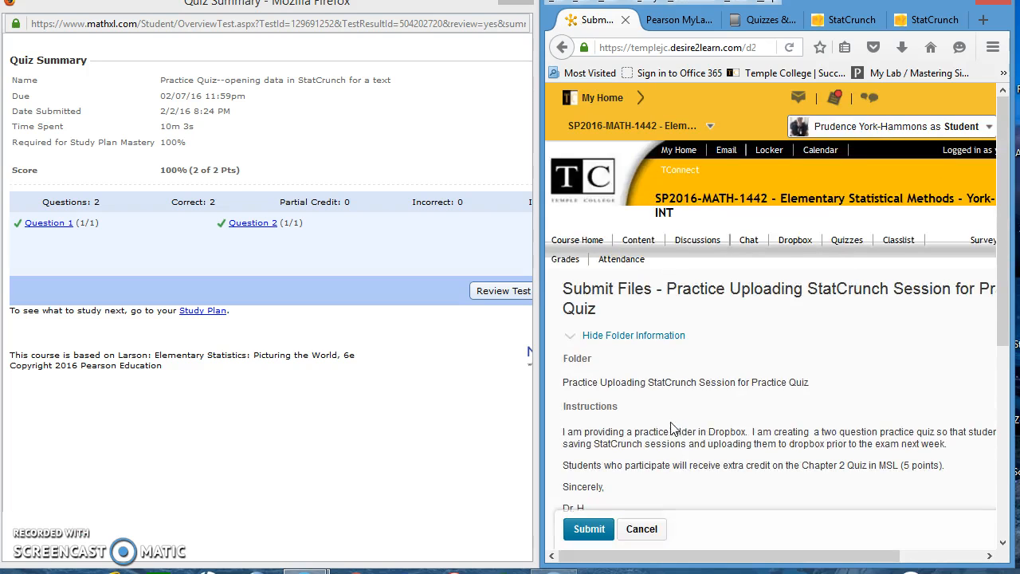
Add Practice Q2.scs and Q1 Practice.scs from the computer's Downloads folder to the files to submit.
scroll(677, 424, down, 5)
click(666, 409)
click(594, 263)
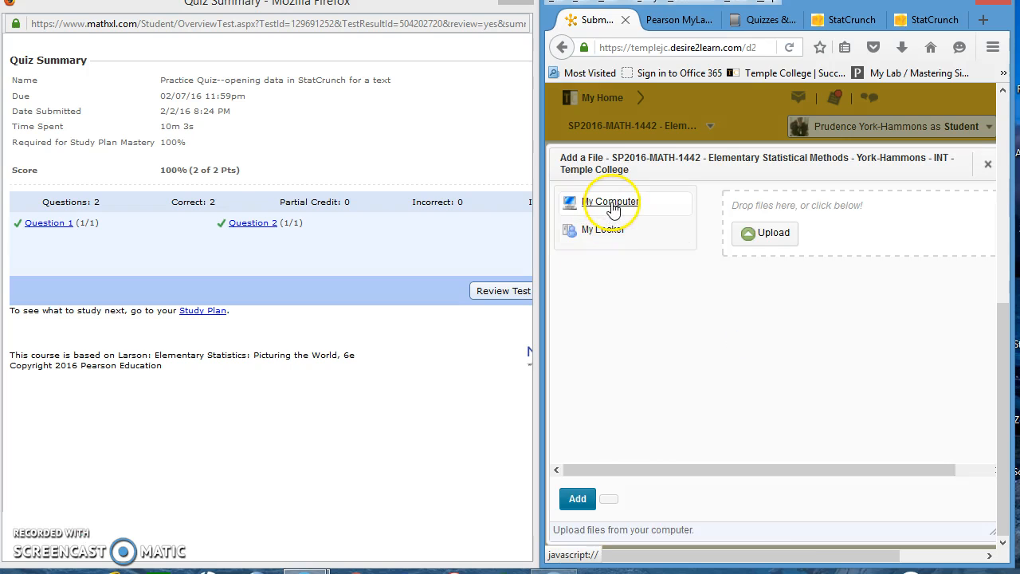
click(775, 233)
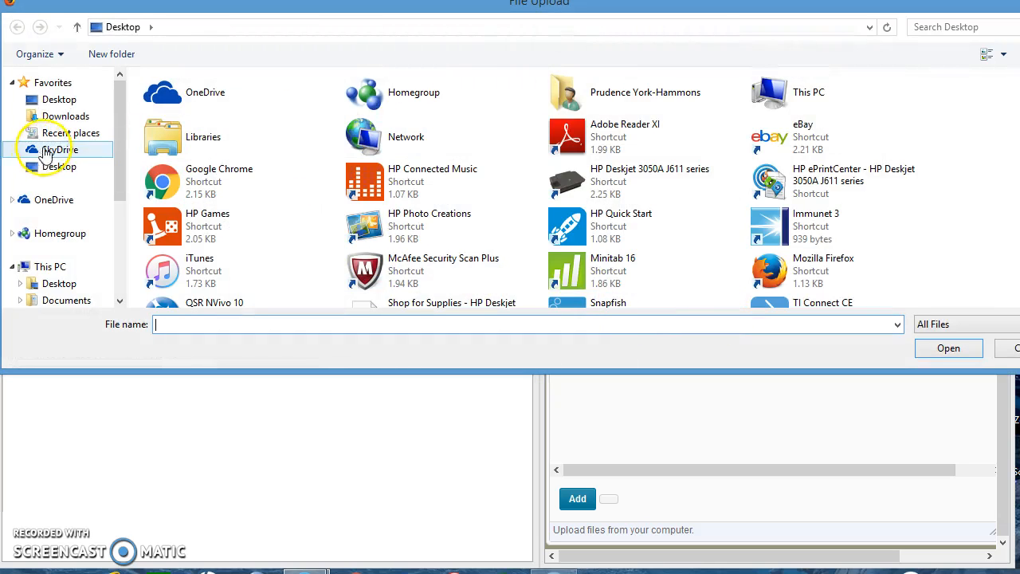
click(60, 125)
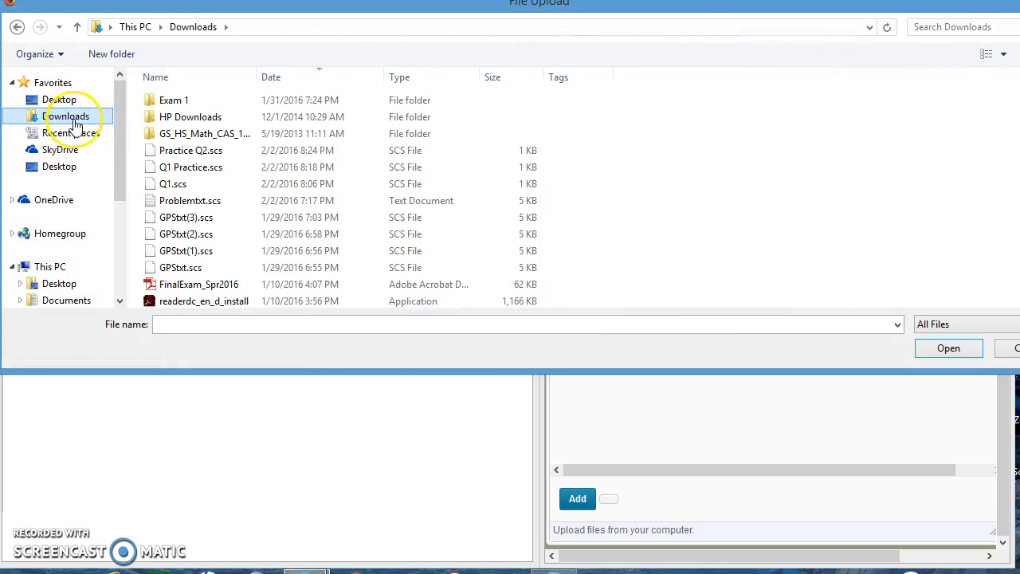
click(175, 150)
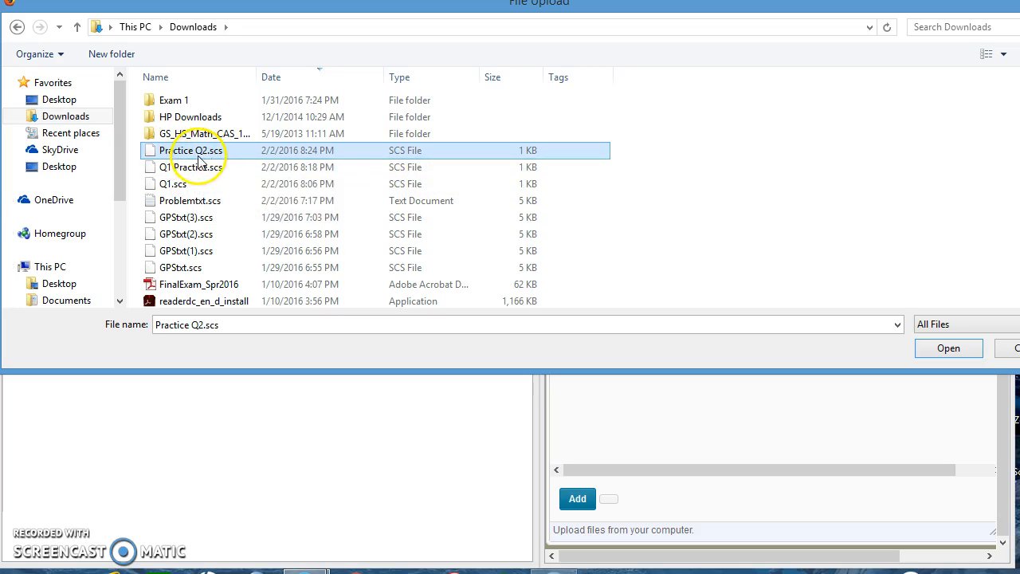
ctrl+click(191, 168)
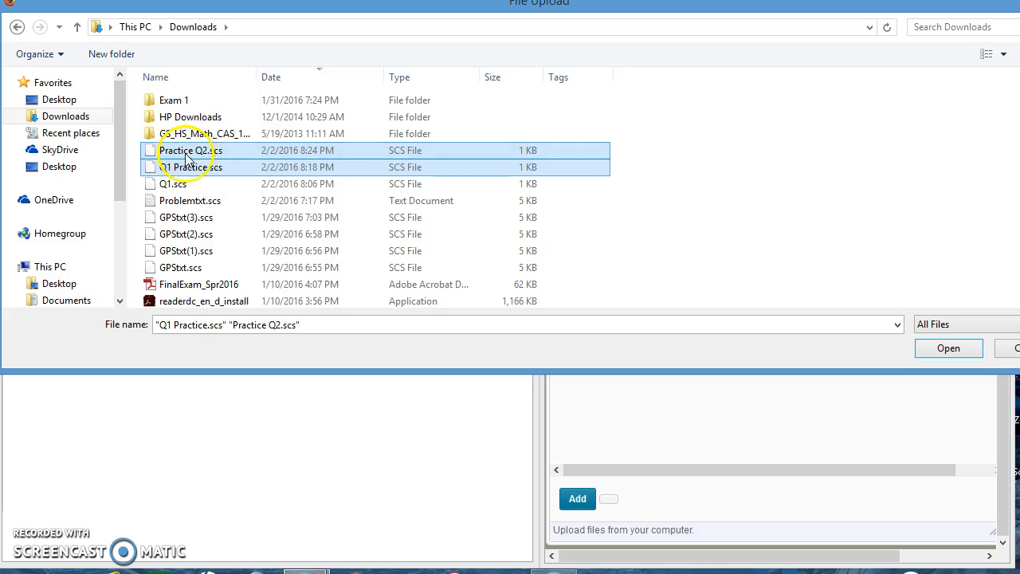
click(944, 349)
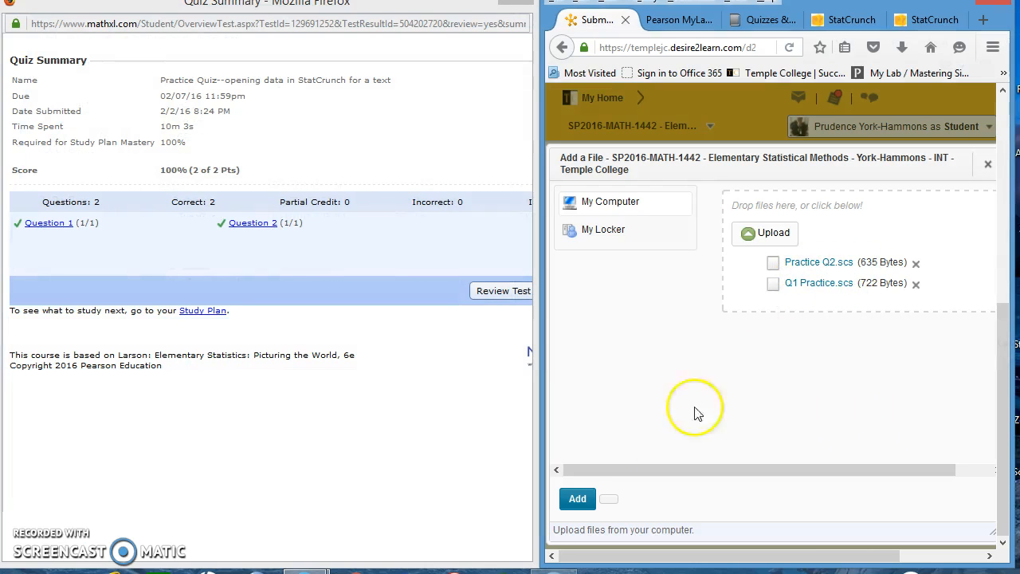
click(578, 502)
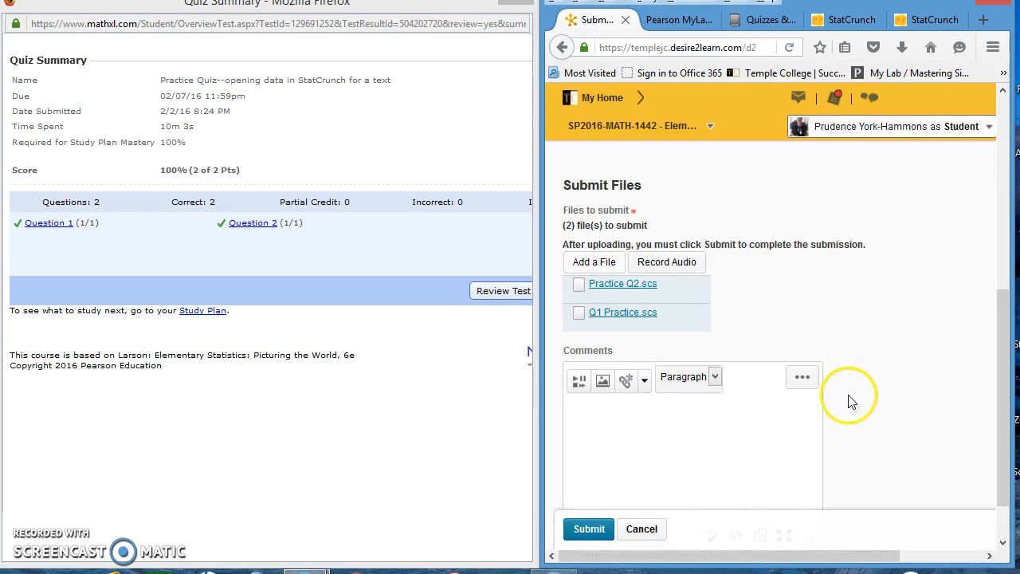
Submit the two session files to the Dropbox folder, review the file upload results, and finish the submission.
scroll(849, 403, down, 2)
click(590, 522)
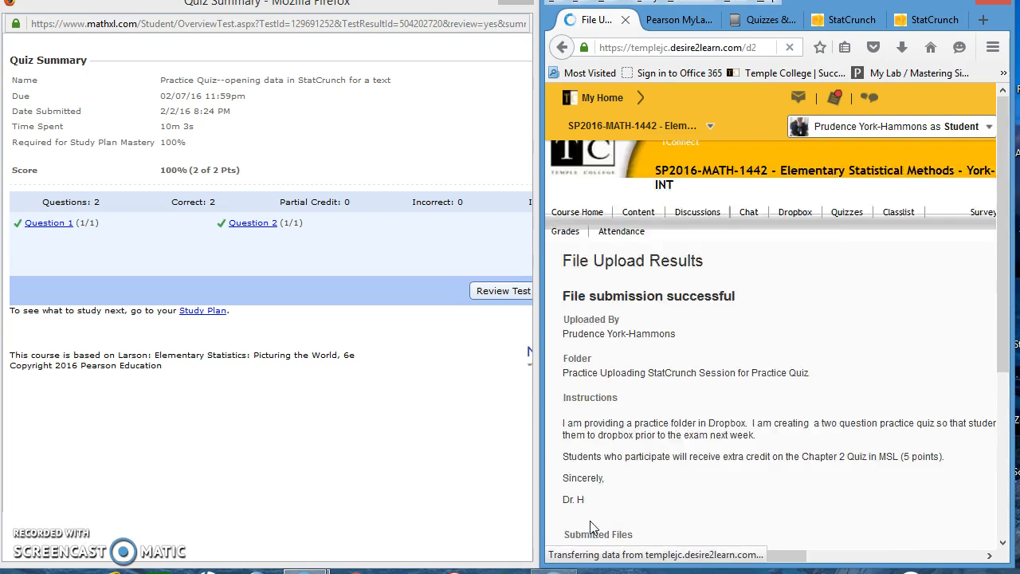
scroll(751, 478, down, 3)
scroll(751, 478, down, 3)
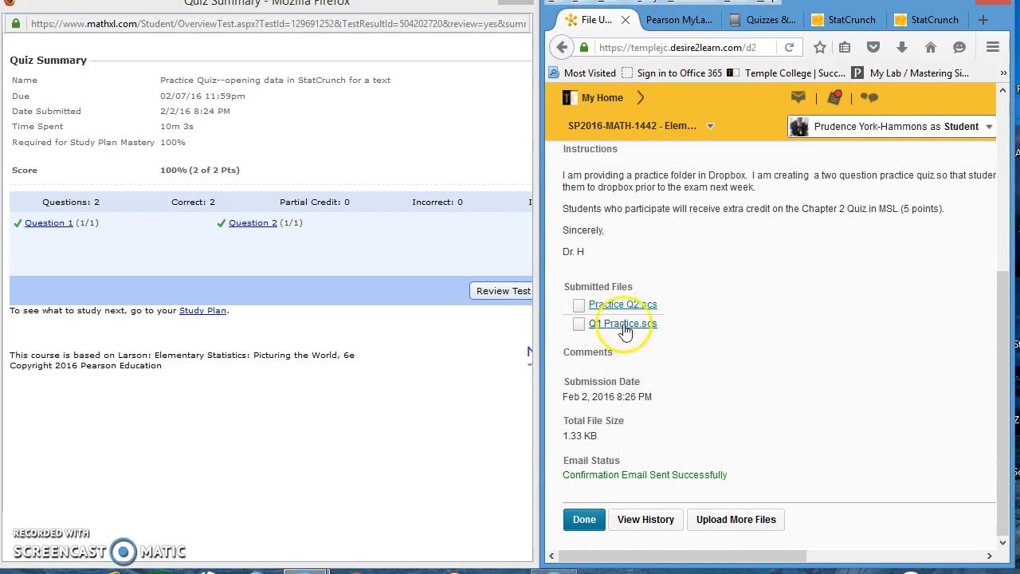
scroll(726, 397, up, 3)
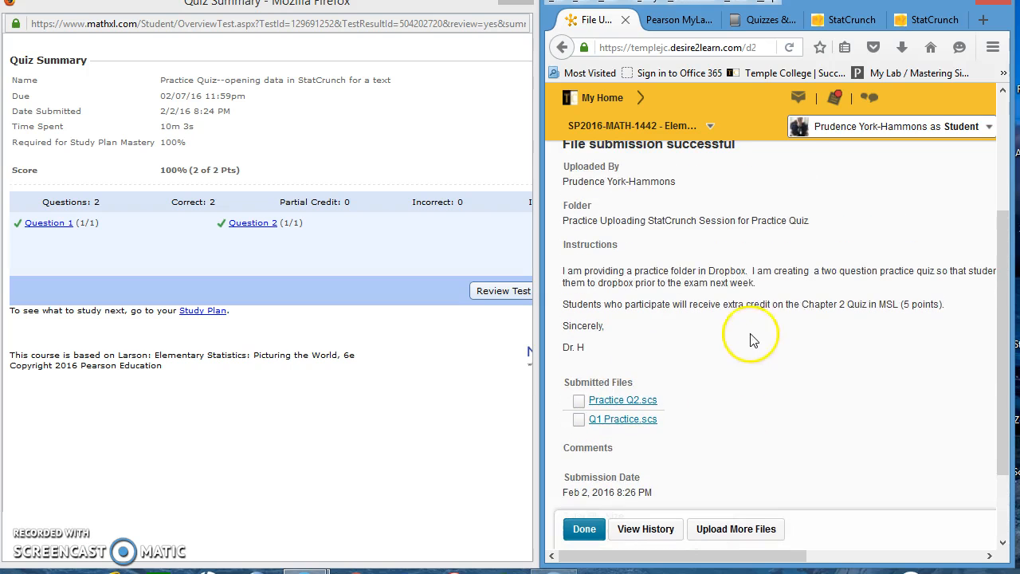
scroll(796, 388, down, 3)
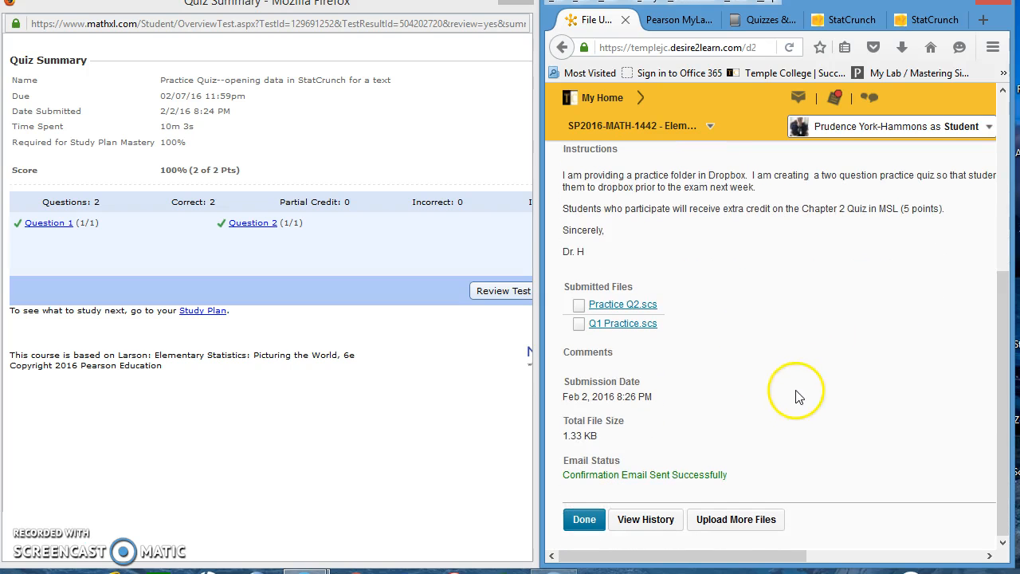
click(588, 522)
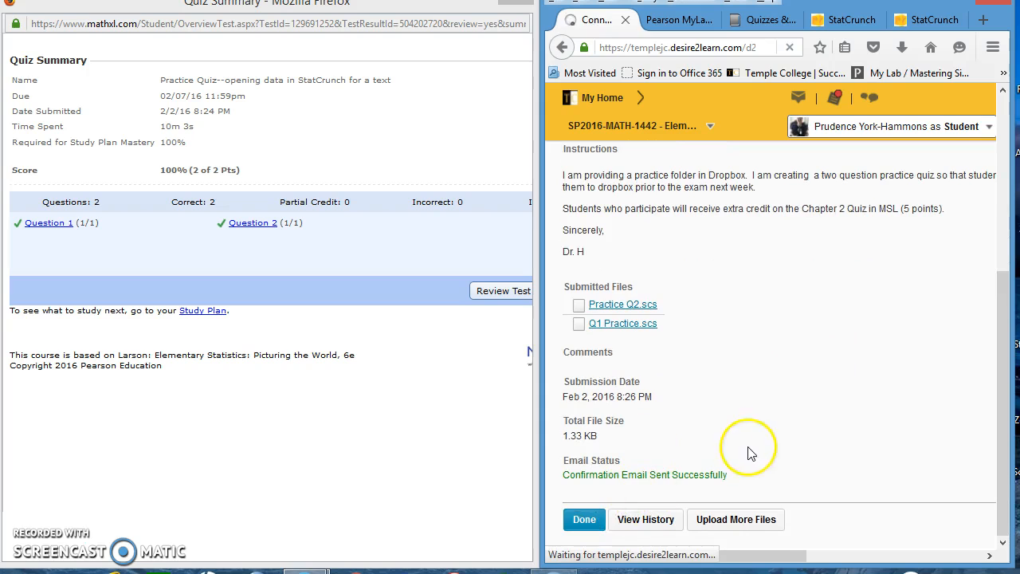